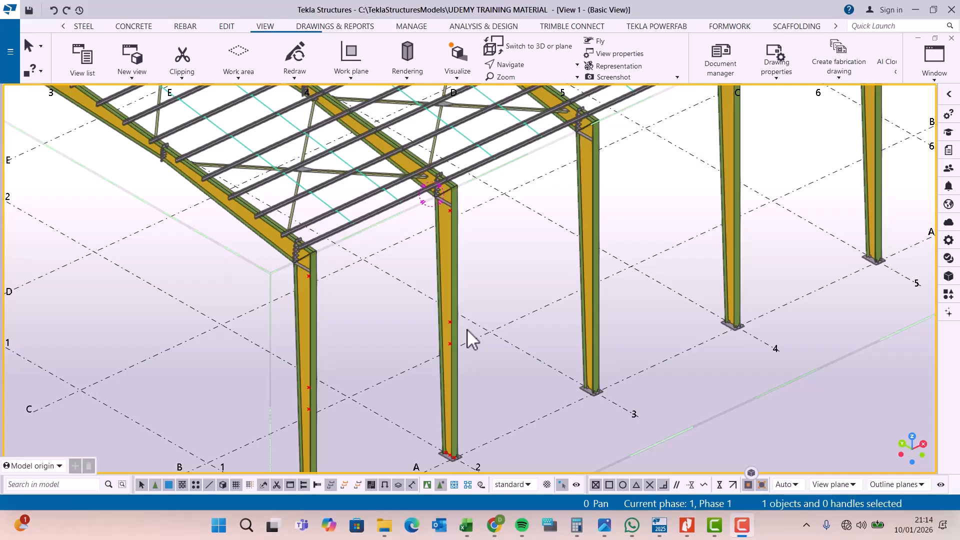
Step: Examine the bracing points on the tapered columns at grids 1 and 2, from the base plates up to the eaves
scroll(453, 463, up, 2)
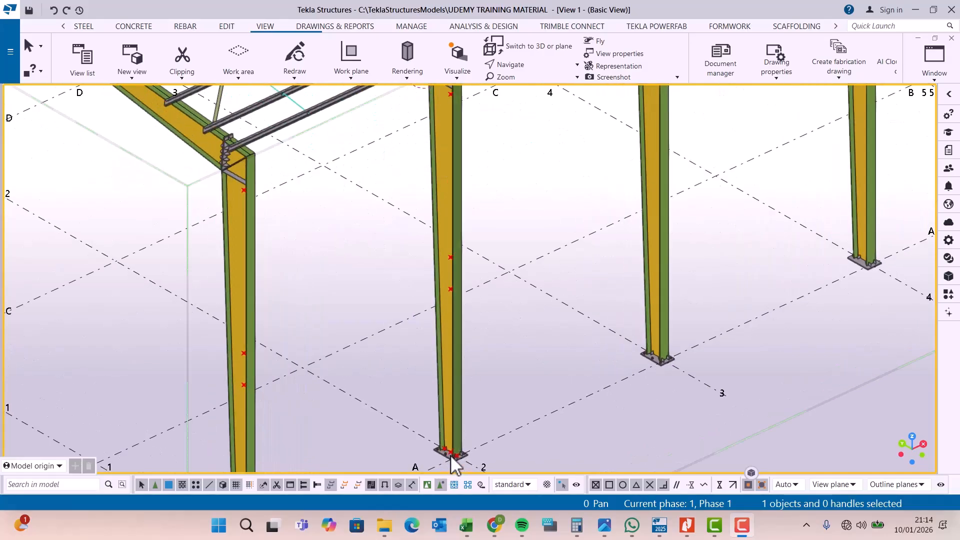
scroll(459, 181, down, 2)
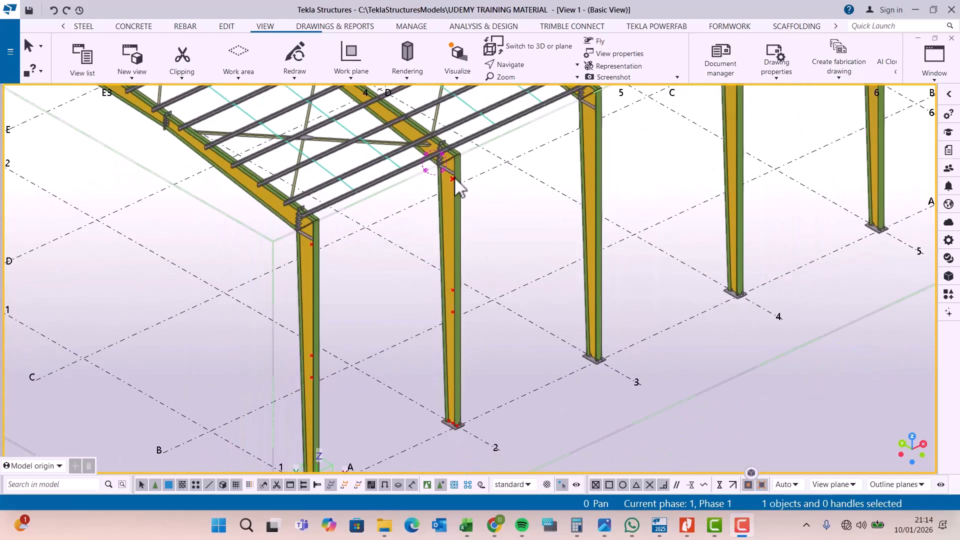
scroll(454, 176, down, 4)
scroll(361, 388, up, 5)
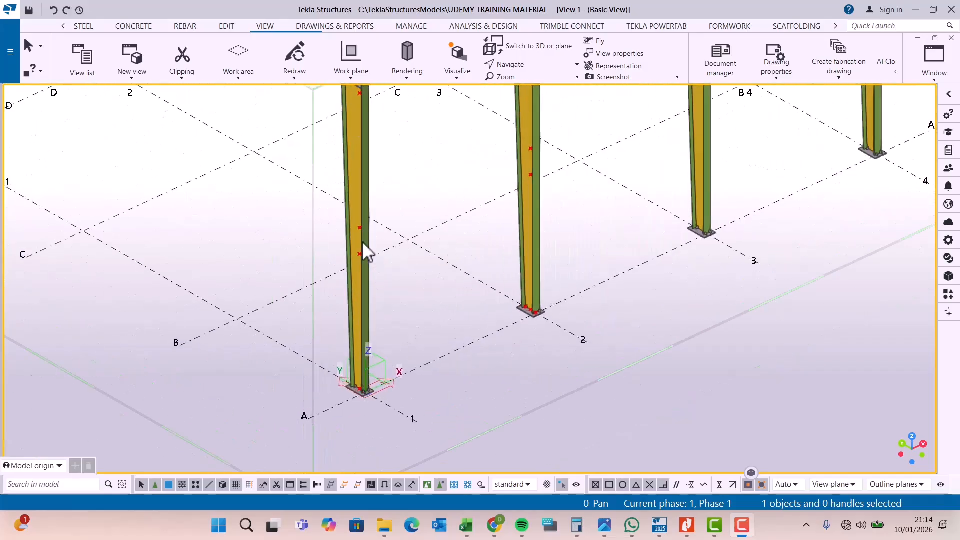
scroll(465, 399, down, 4)
scroll(525, 232, down, 2)
scroll(510, 192, up, 5)
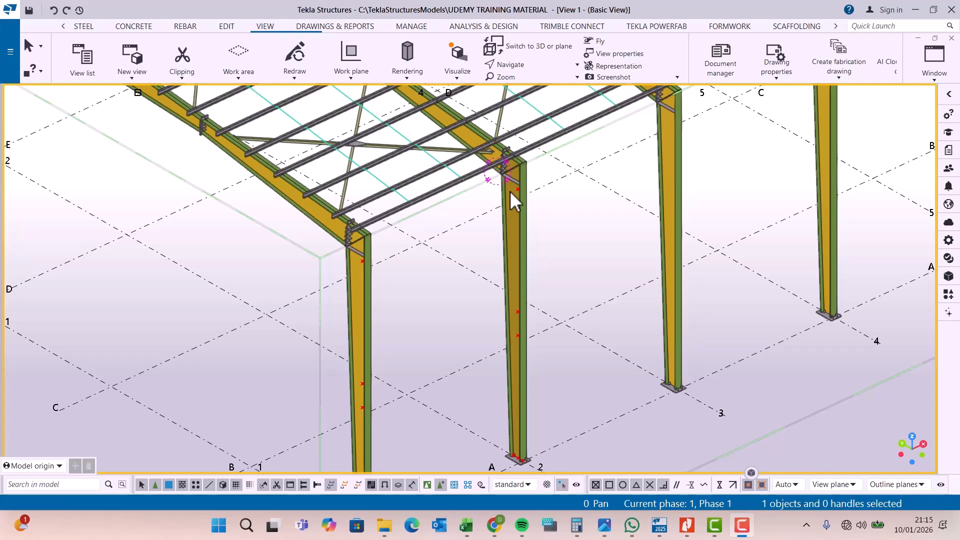
Step: Model a steel beam as a diagonal brace from the base of the grid 1 column to the lower mid-height point on the grid 2 column
click(84, 27)
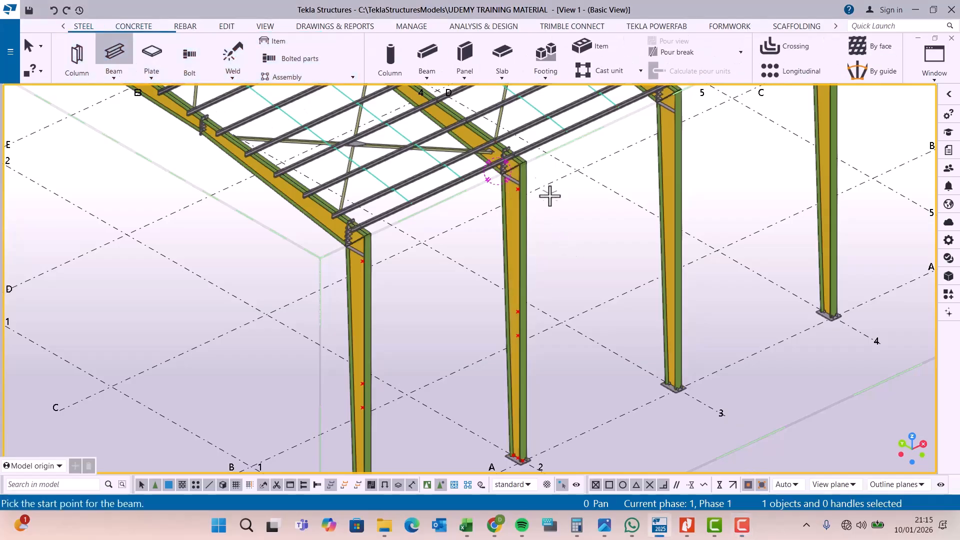
scroll(531, 186, down, 3)
scroll(461, 343, up, 8)
scroll(427, 384, up, 5)
click(403, 385)
scroll(450, 405, down, 6)
scroll(611, 252, up, 5)
scroll(611, 272, up, 2)
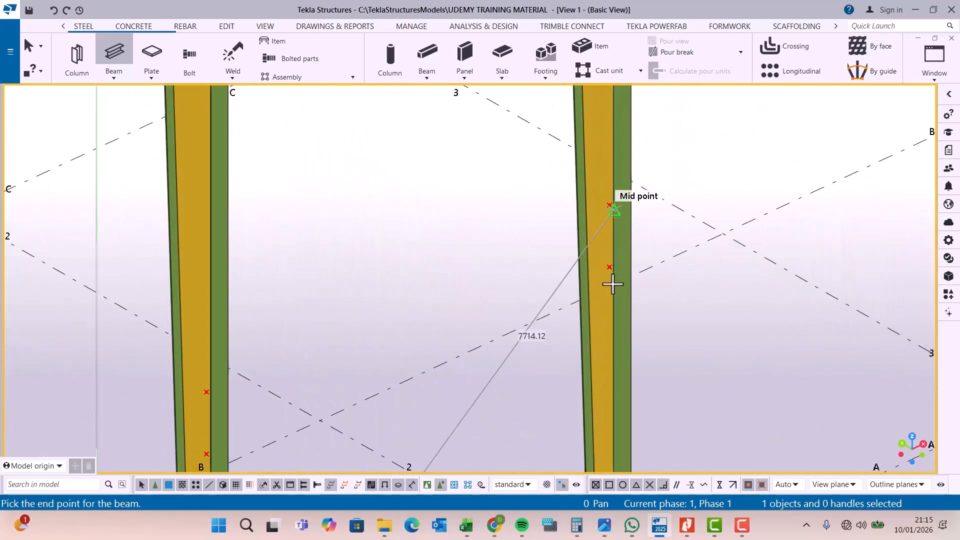
click(609, 270)
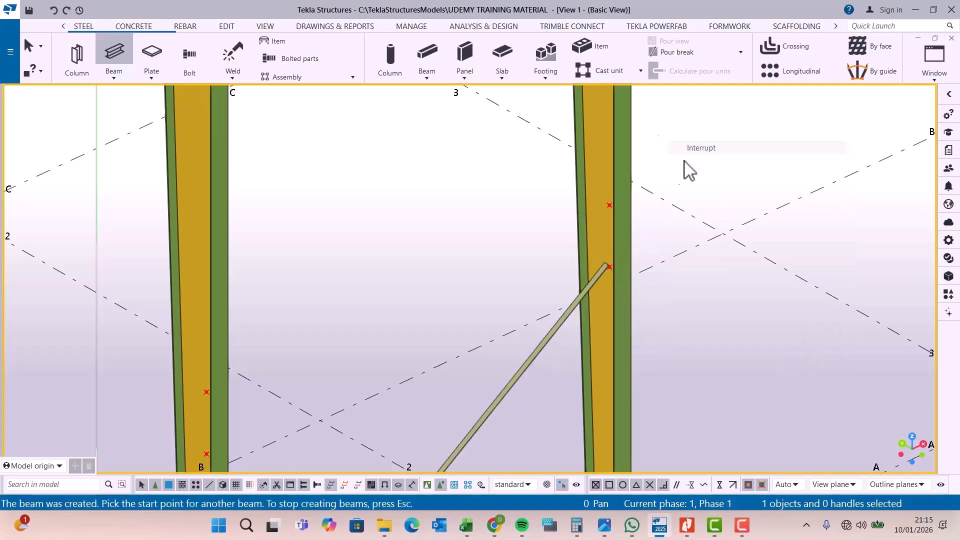
Step: Stop beam creation, inspect the new brace and undo it
scroll(615, 300, down, 5)
scroll(510, 328, up, 4)
scroll(511, 330, up, 4)
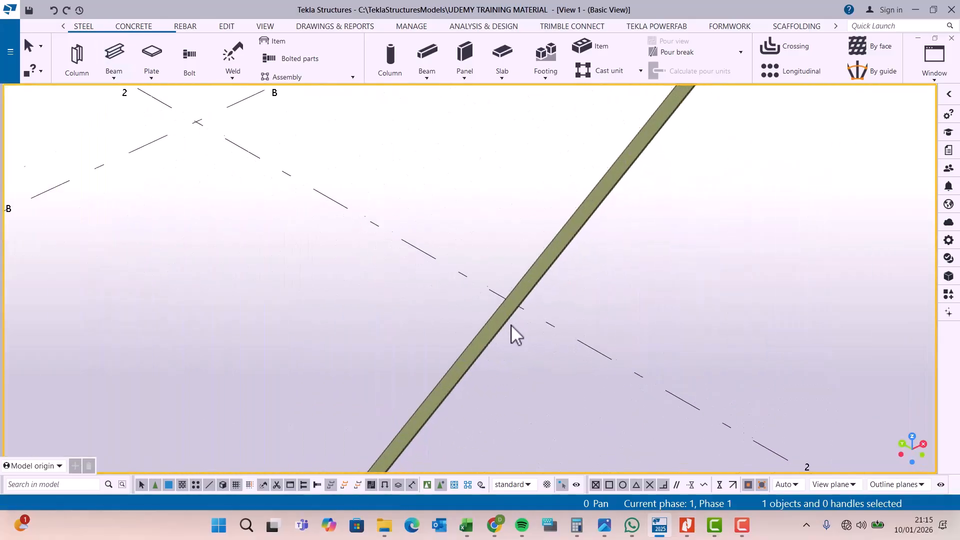
click(52, 11)
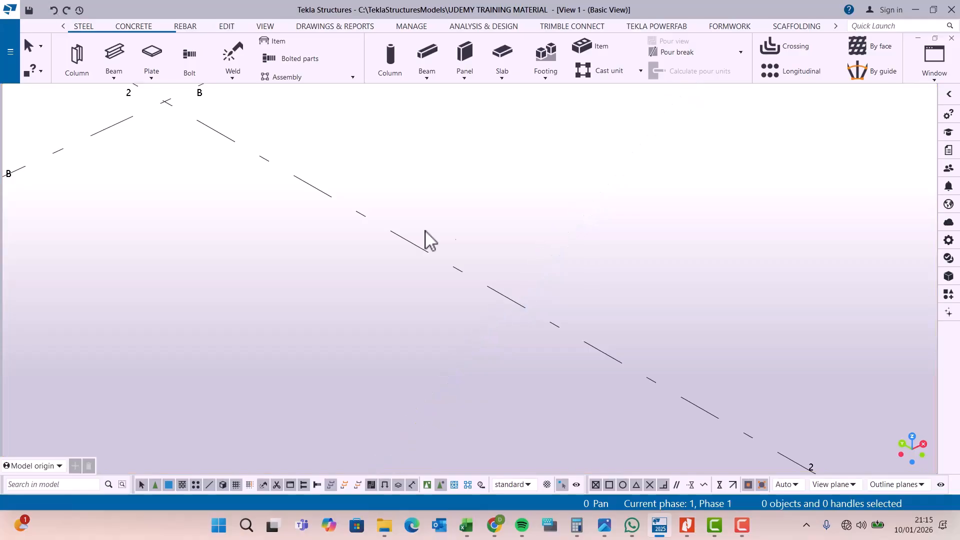
Step: Model a diagonal brace from the base point of the grid 2 column up to the lower mid-height point on the grid 1 column
scroll(536, 275, down, 4)
scroll(667, 358, up, 2)
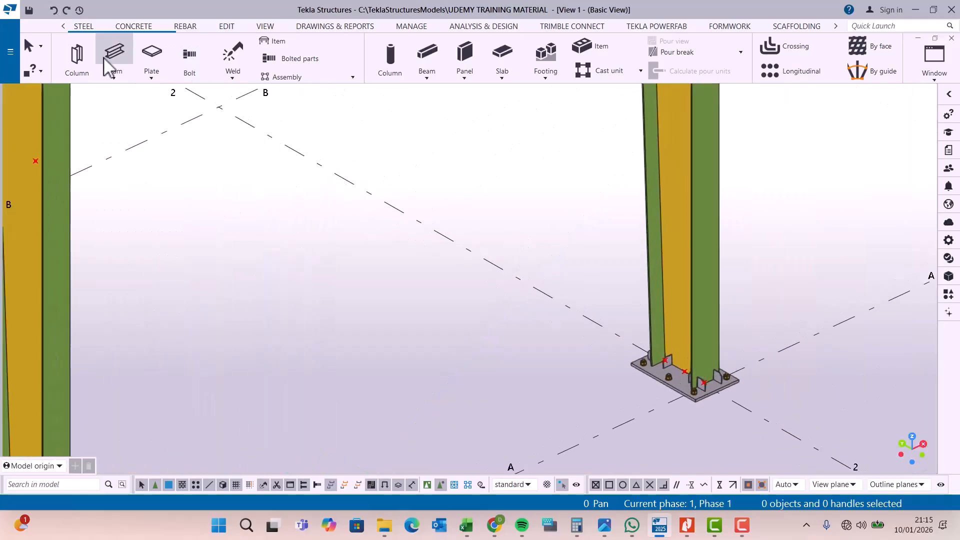
scroll(700, 381, up, 3)
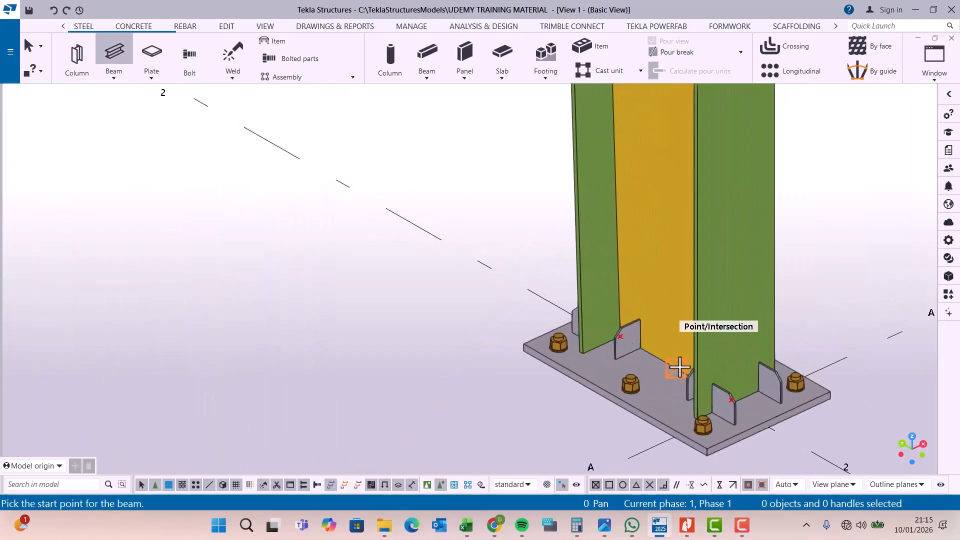
click(677, 369)
scroll(677, 369, down, 5)
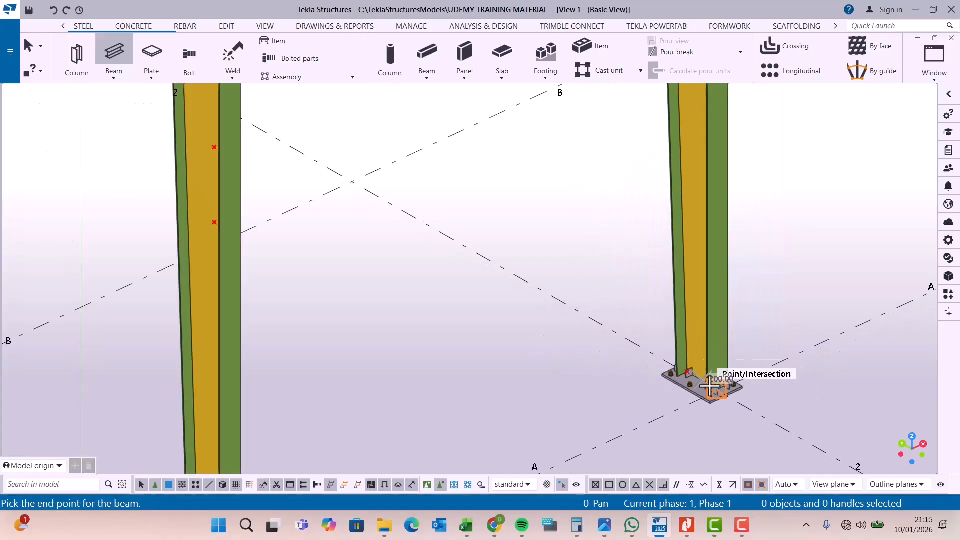
scroll(446, 314, up, 2)
scroll(445, 305, up, 1)
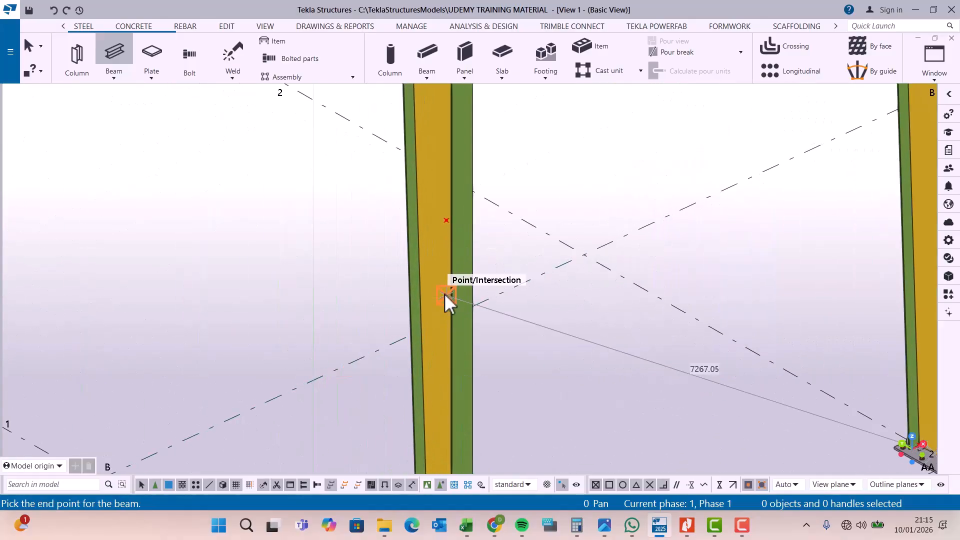
click(443, 294)
scroll(678, 377, up, 4)
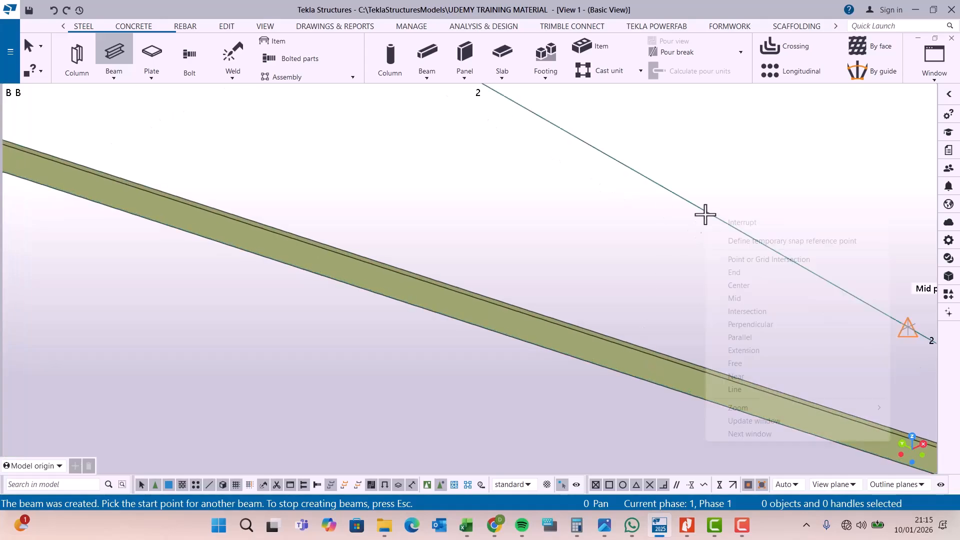
key(Escape)
Step: Rotate the model about the new brace to examine how it runs between the grid 1 and grid 2 columns
click(265, 26)
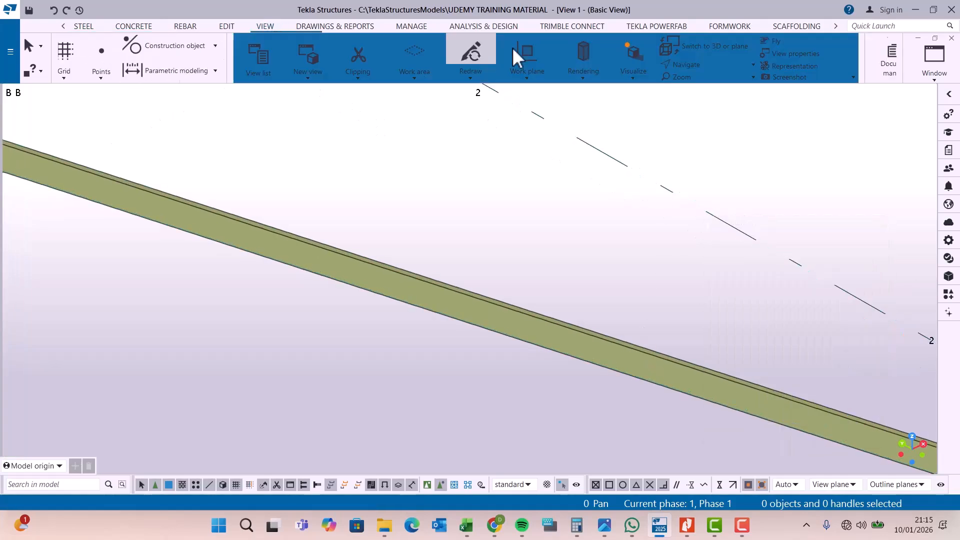
click(550, 66)
click(515, 86)
drag(547, 332, 572, 328)
key(Escape)
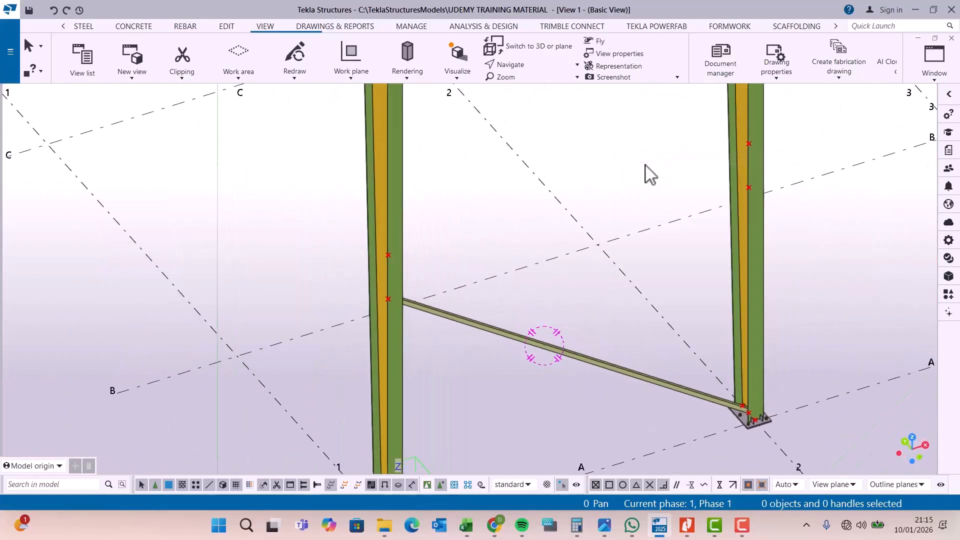
click(529, 69)
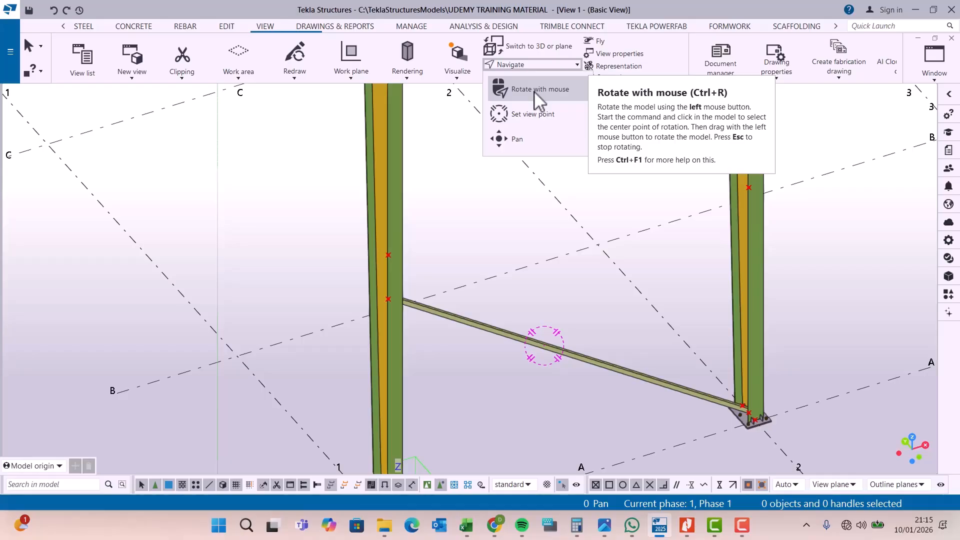
click(534, 91)
drag(559, 253, 573, 269)
scroll(443, 439, up, 10)
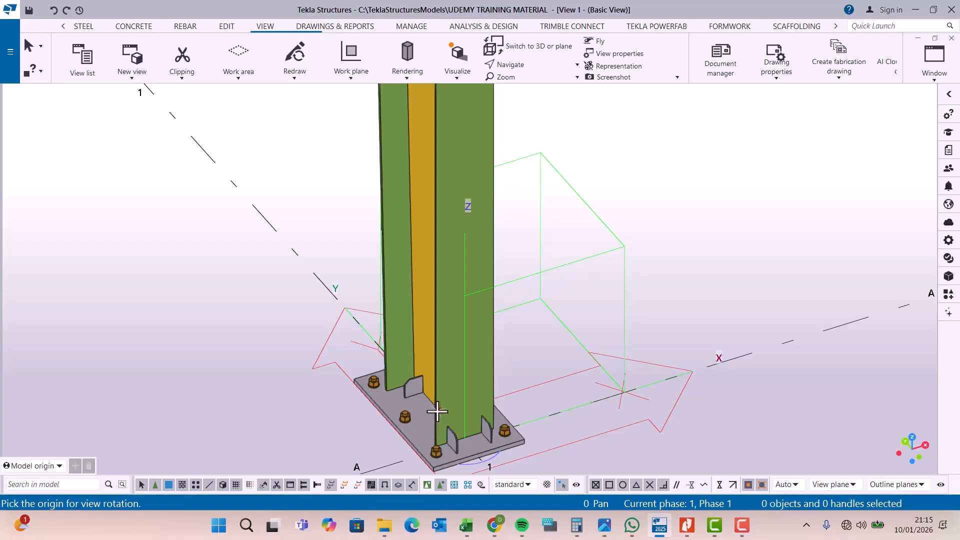
Step: Rotate the model about the base of the grid 1 column to expose the web and its base point
click(511, 64)
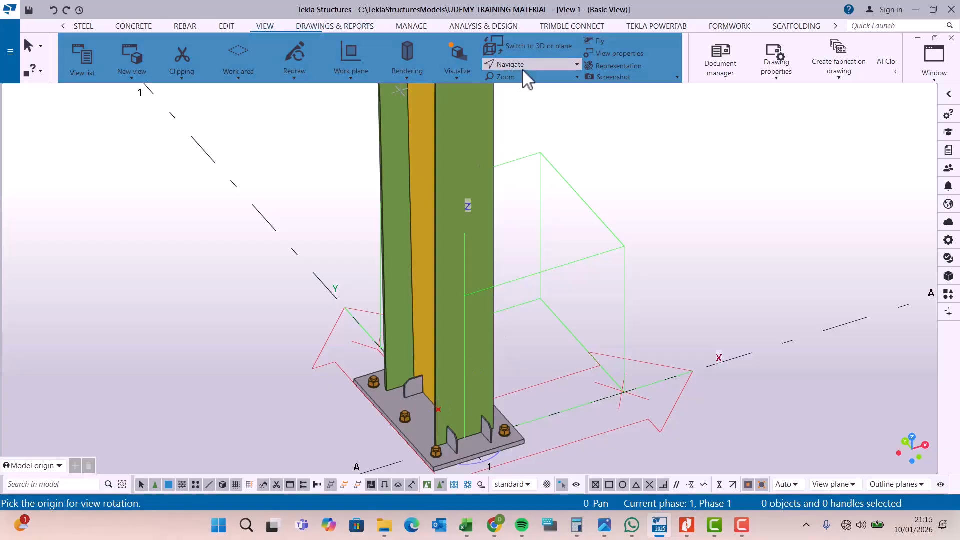
click(535, 91)
click(431, 400)
drag(431, 401, 500, 386)
right_click(644, 159)
click(677, 172)
scroll(463, 415, up, 3)
scroll(463, 423, up, 1)
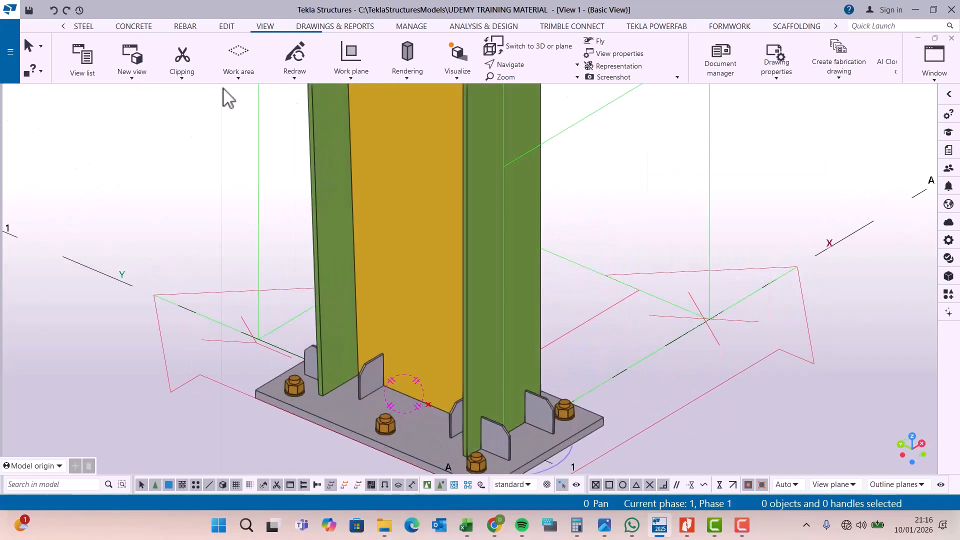
Step: Model a crossing brace from the base point of the grid 1 column up to the lower mid-height point on the grid 2 column
click(84, 28)
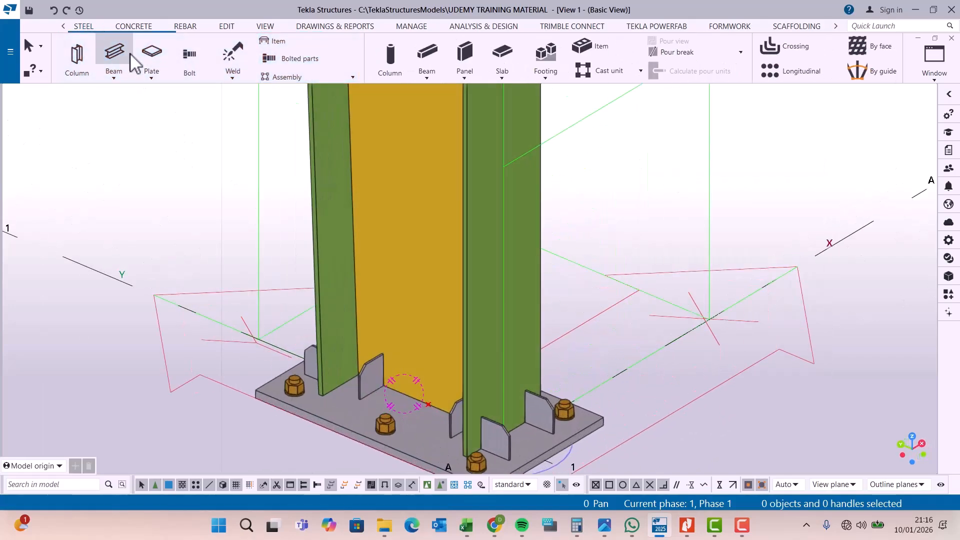
scroll(421, 400, down, 4)
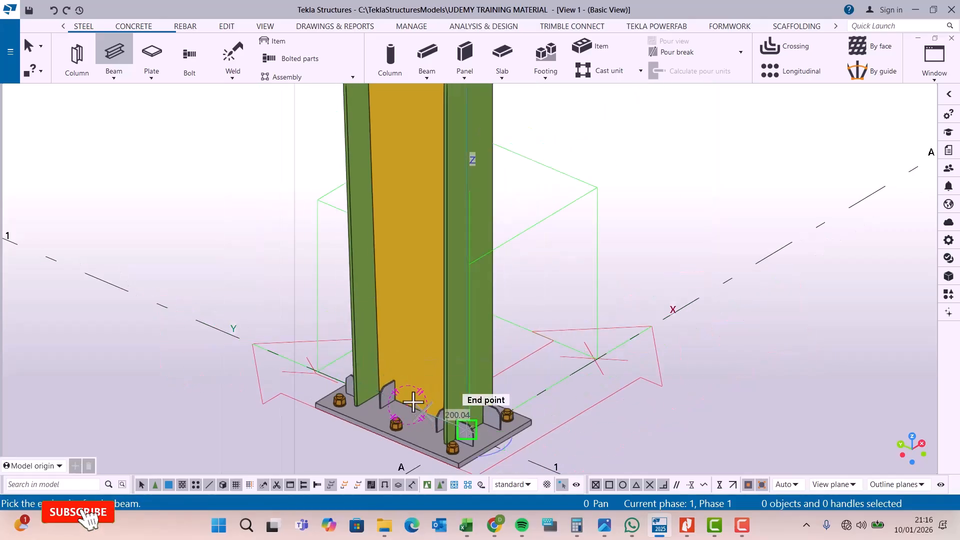
click(406, 405)
scroll(580, 241, down, 2)
scroll(601, 150, up, 5)
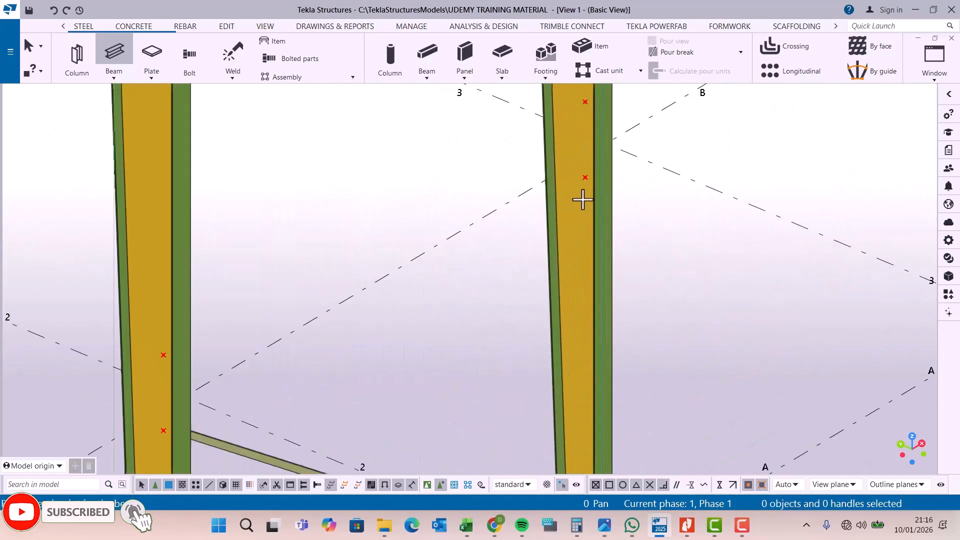
click(586, 172)
right_click(752, 122)
click(771, 131)
Step: Inspect where the two braces cross and delete the brace that rises from the grid 1 column base
scroll(400, 408, down, 3)
scroll(400, 408, up, 6)
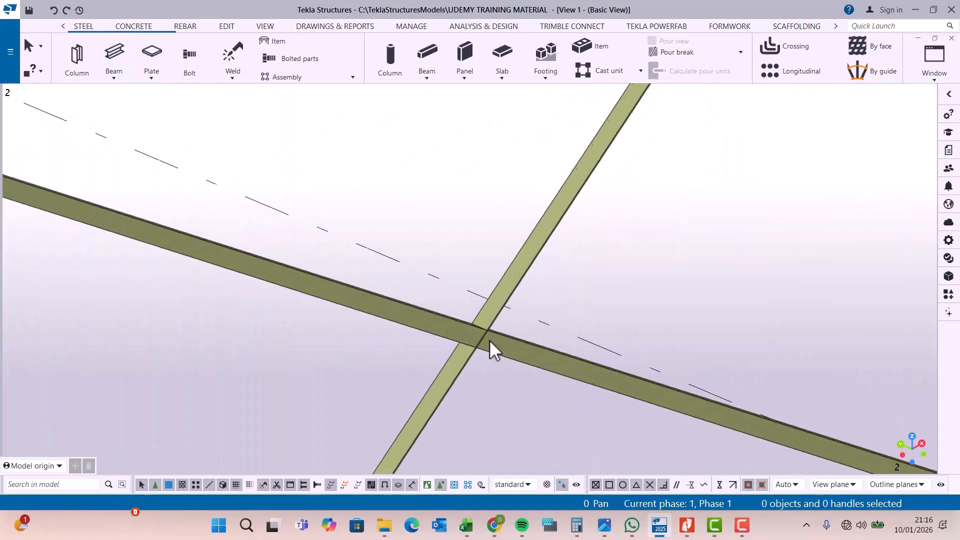
click(534, 248)
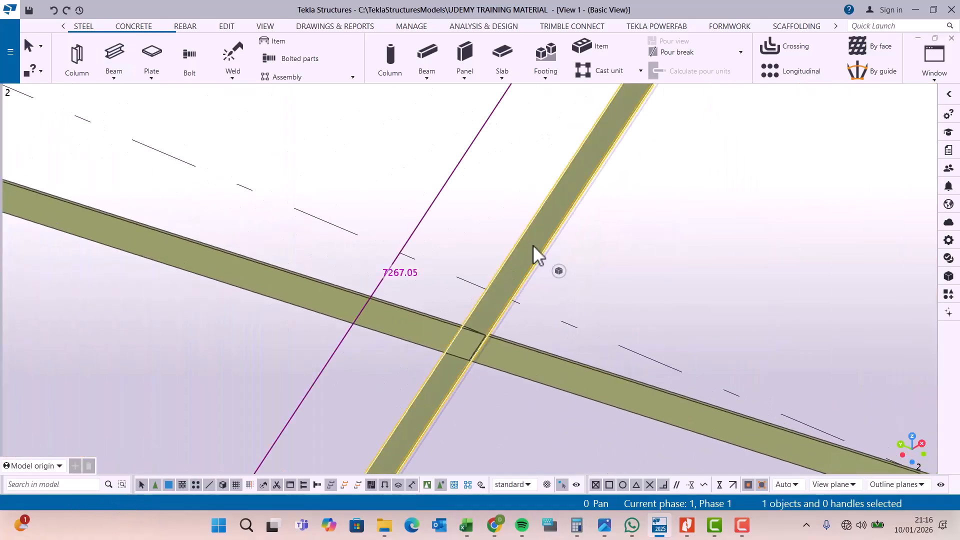
scroll(535, 243, down, 5)
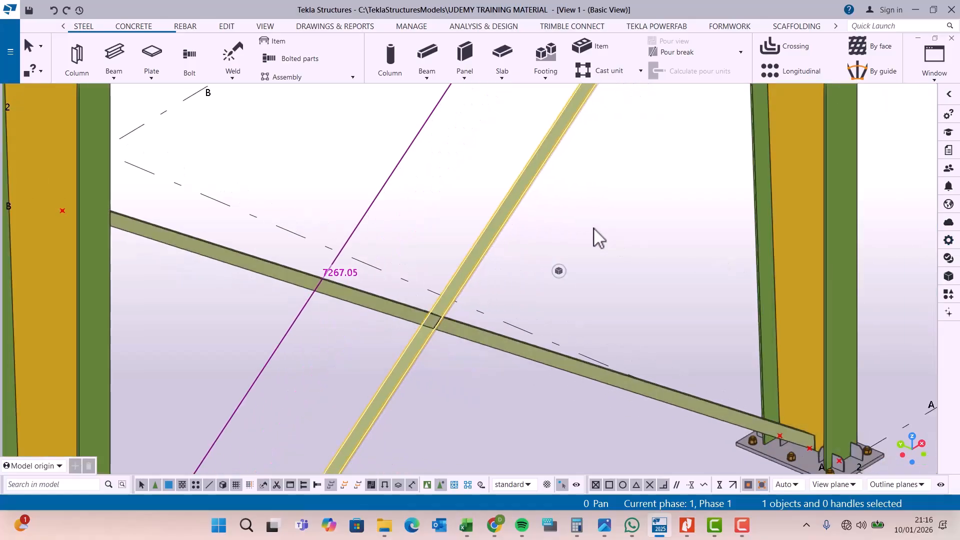
key(Delete)
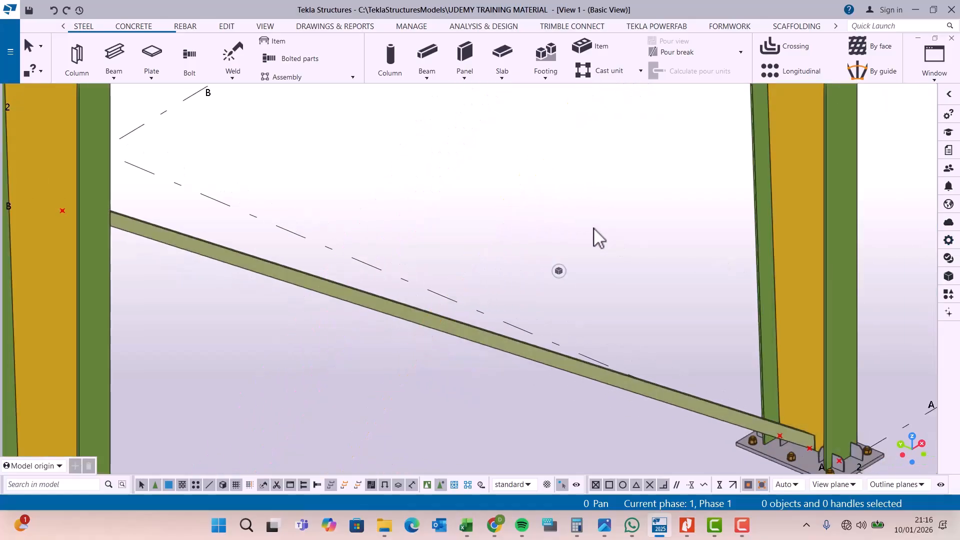
Step: Model the crossing brace from the lower mid-height point on the grid 2 column down to the base point of the grid 1 column
click(114, 55)
scroll(475, 418, down, 3)
scroll(609, 131, up, 5)
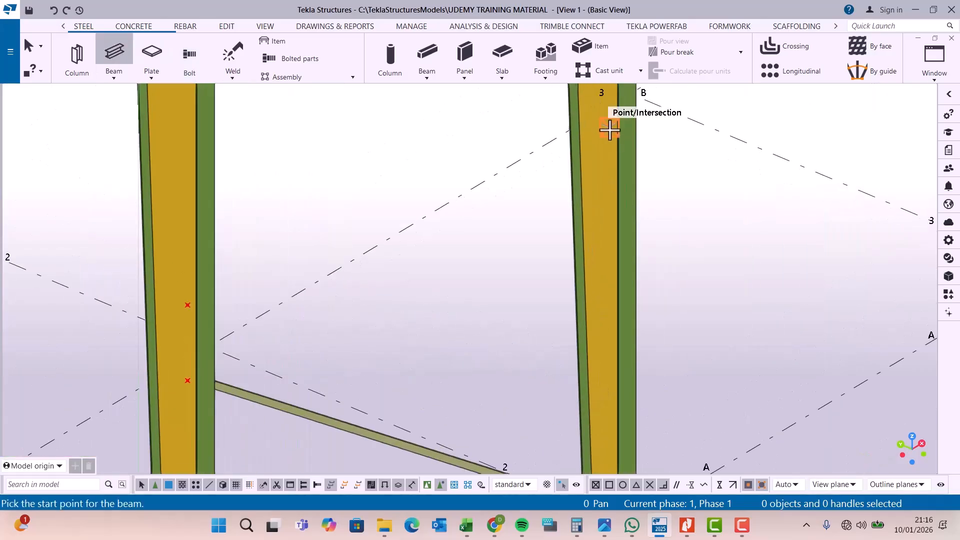
click(609, 131)
scroll(609, 131, down, 3)
scroll(381, 430, up, 4)
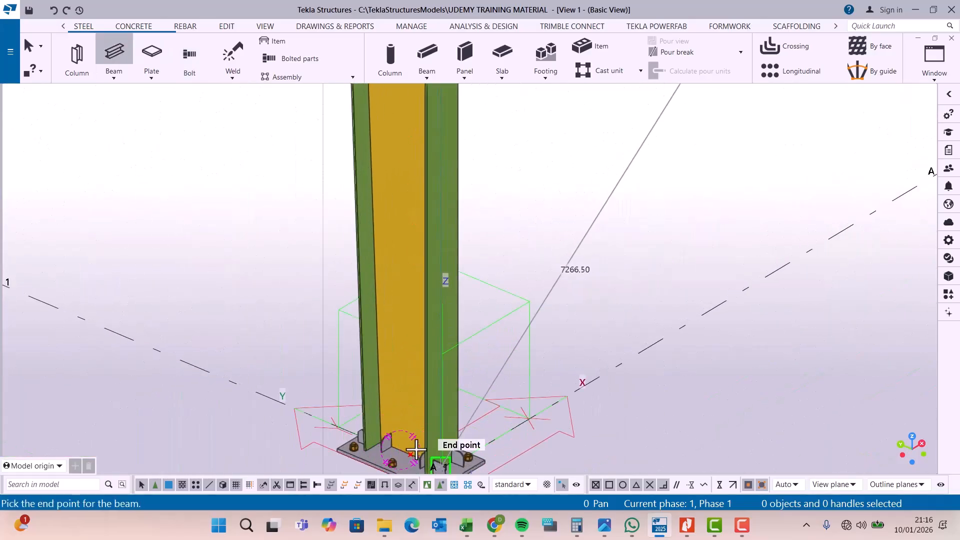
click(412, 450)
scroll(525, 415, down, 3)
scroll(591, 181, up, 4)
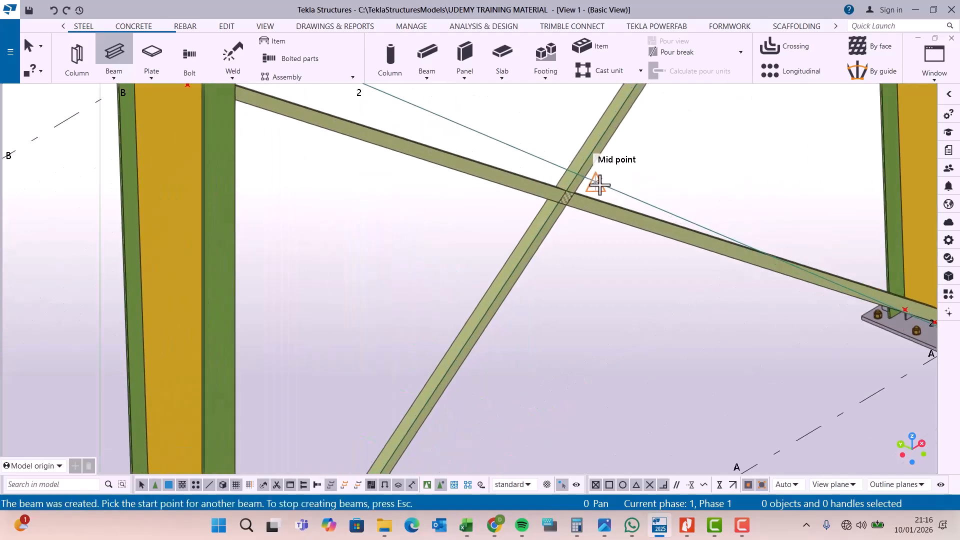
scroll(618, 186, up, 1)
right_click(669, 151)
click(722, 160)
Step: Examine how the two diagonal braces meet at their crossing between grids 1 and 2
scroll(562, 200, up, 2)
scroll(622, 199, up, 2)
click(623, 200)
scroll(622, 202, up, 2)
click(580, 136)
scroll(556, 195, down, 5)
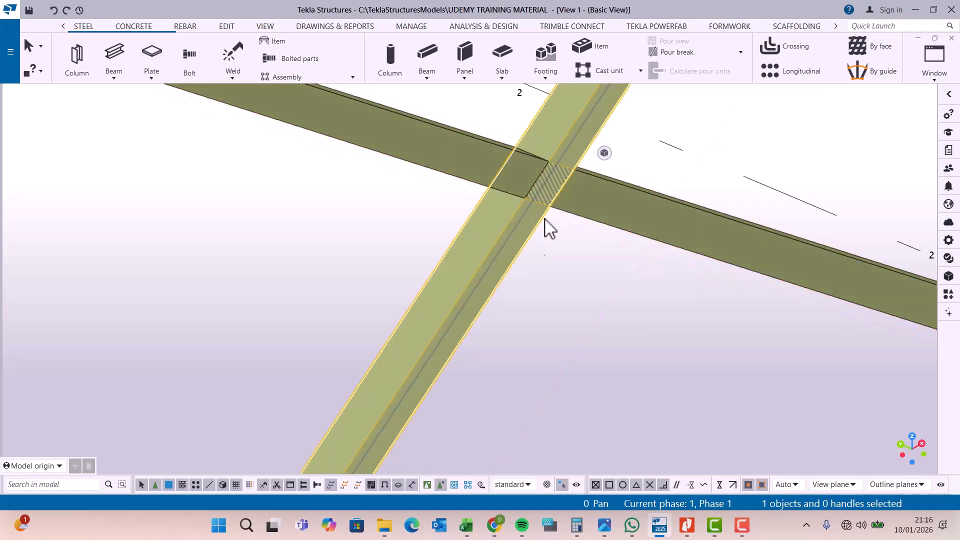
click(598, 316)
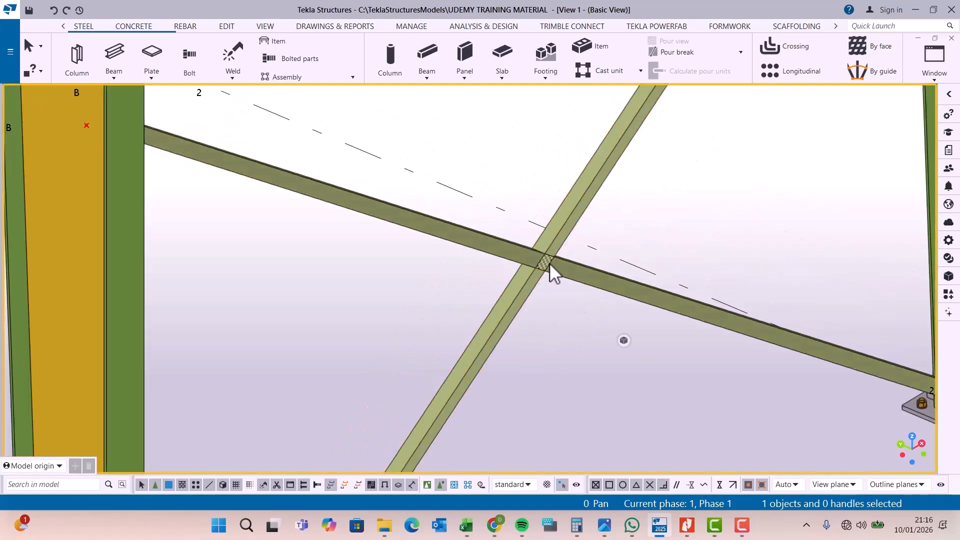
scroll(545, 261, up, 5)
scroll(538, 430, down, 4)
scroll(538, 430, down, 8)
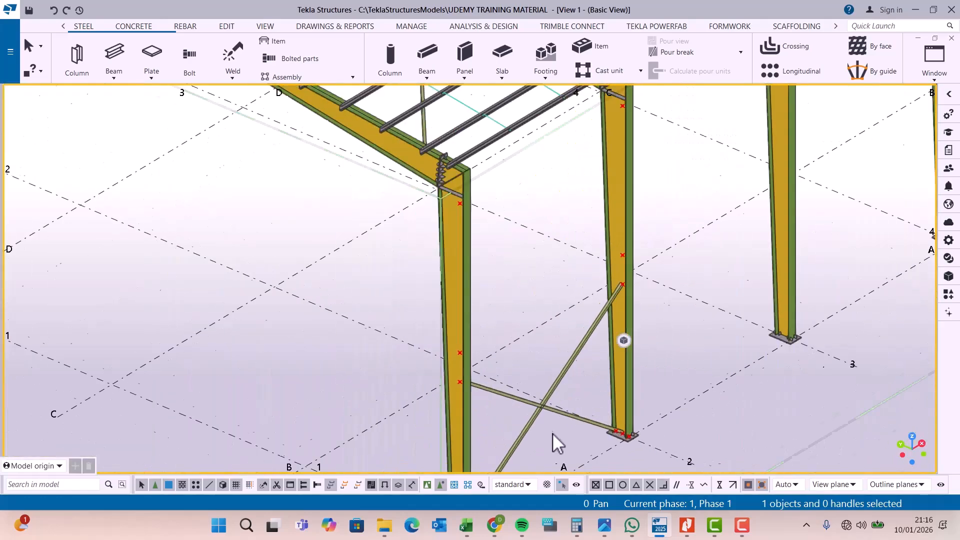
scroll(623, 296, up, 1)
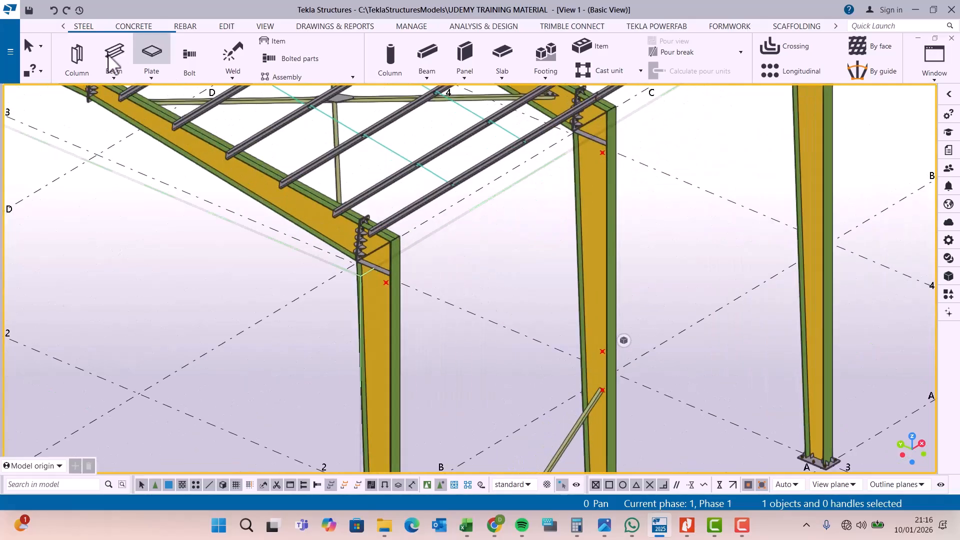
scroll(573, 179, up, 5)
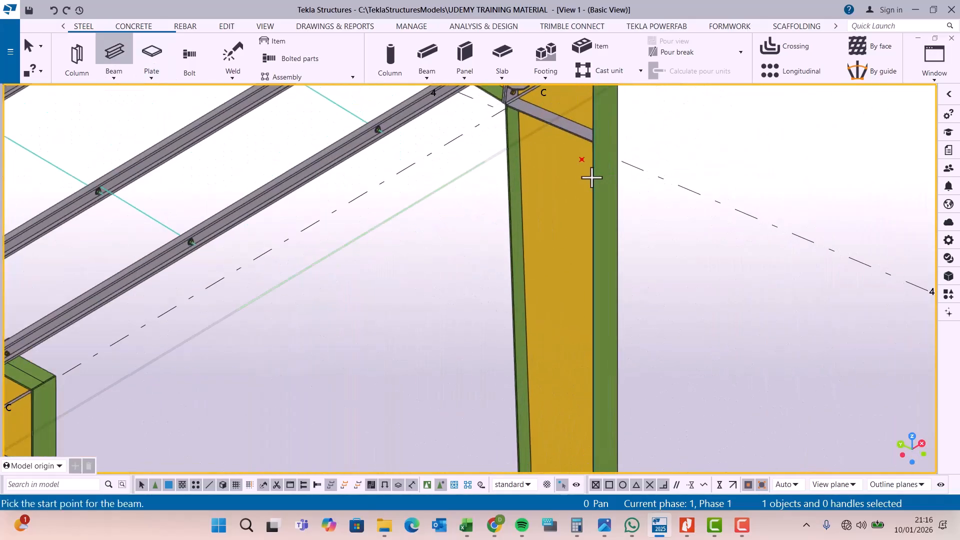
right_click(711, 134)
click(735, 134)
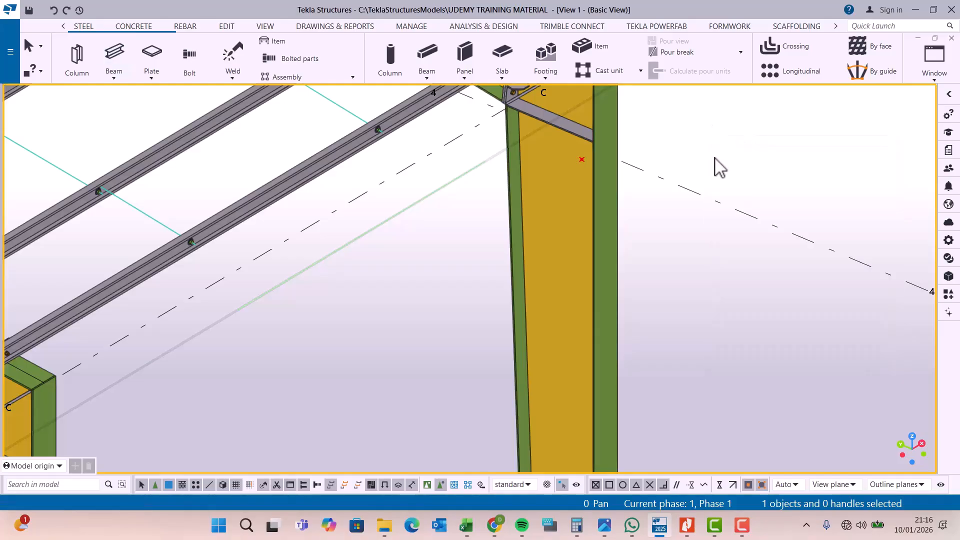
Step: Copy the two crossing braces from the brace end at the grid 2 column base to the upper mid-height point on that column
scroll(611, 154, down, 8)
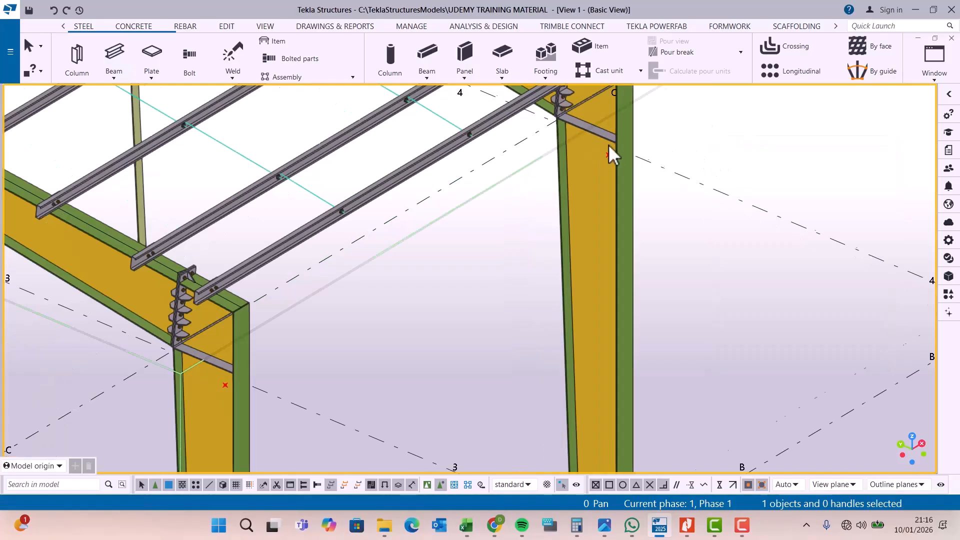
scroll(506, 425, up, 6)
scroll(512, 343, up, 2)
drag(528, 359, 503, 296)
right_click(544, 159)
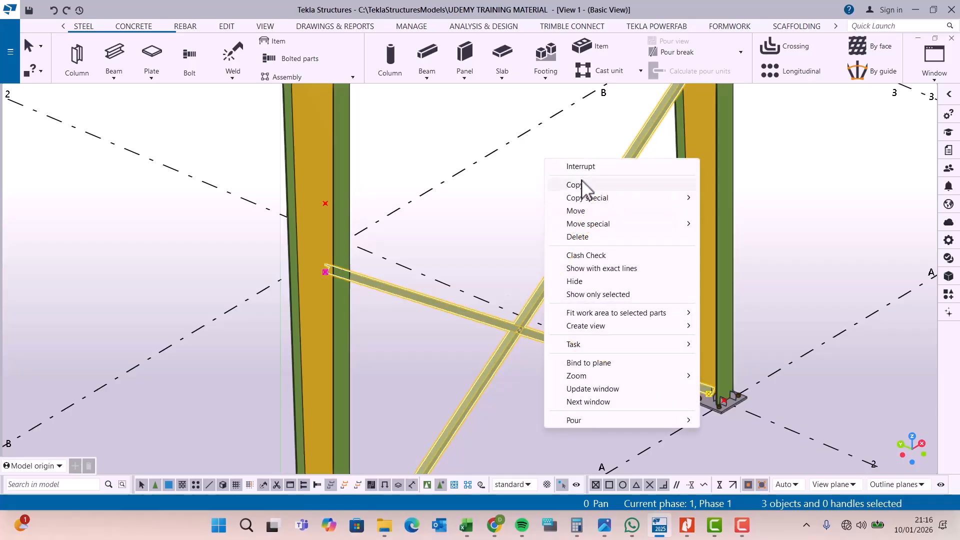
click(575, 185)
scroll(707, 400, up, 4)
scroll(703, 404, up, 2)
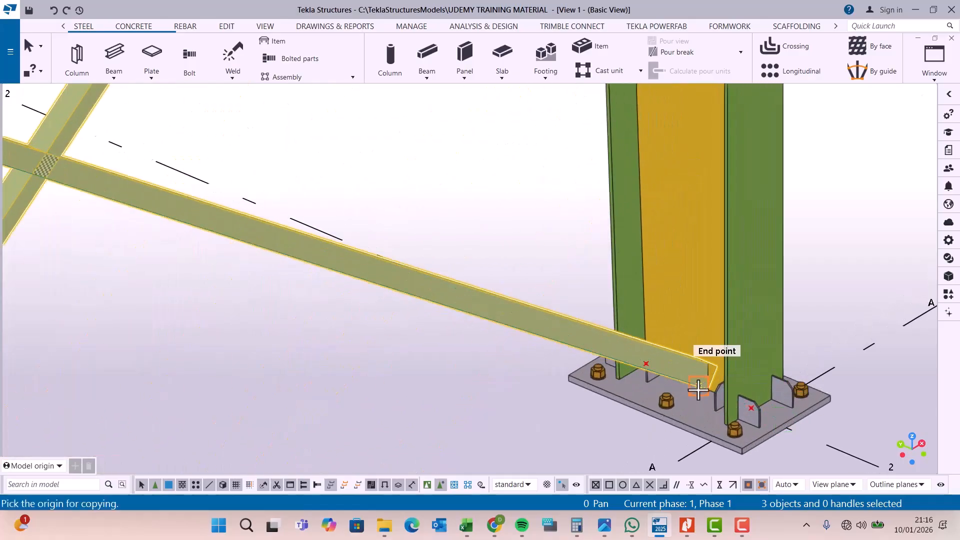
click(698, 387)
scroll(635, 351, down, 6)
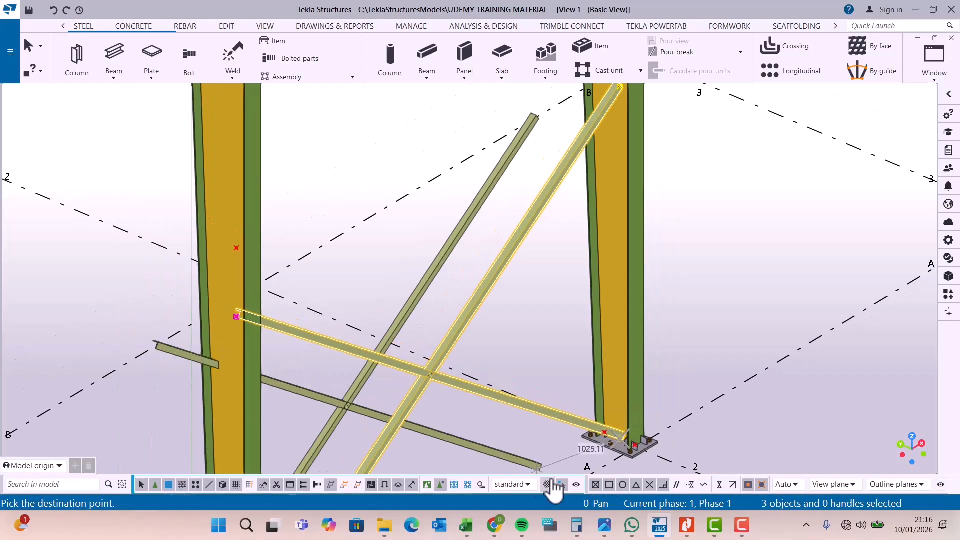
scroll(596, 215, up, 5)
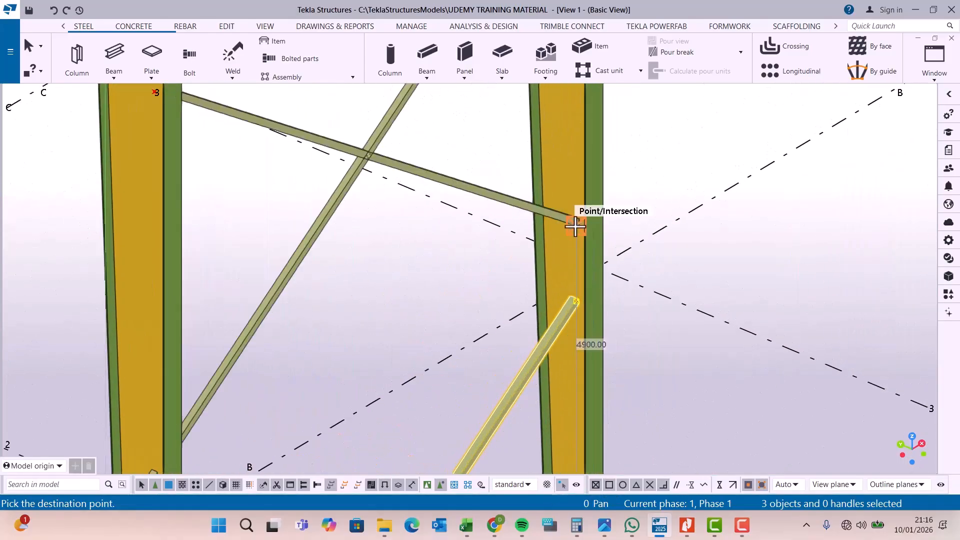
click(575, 223)
scroll(578, 223, down, 3)
scroll(606, 187, down, 3)
scroll(583, 167, up, 3)
right_click(638, 162)
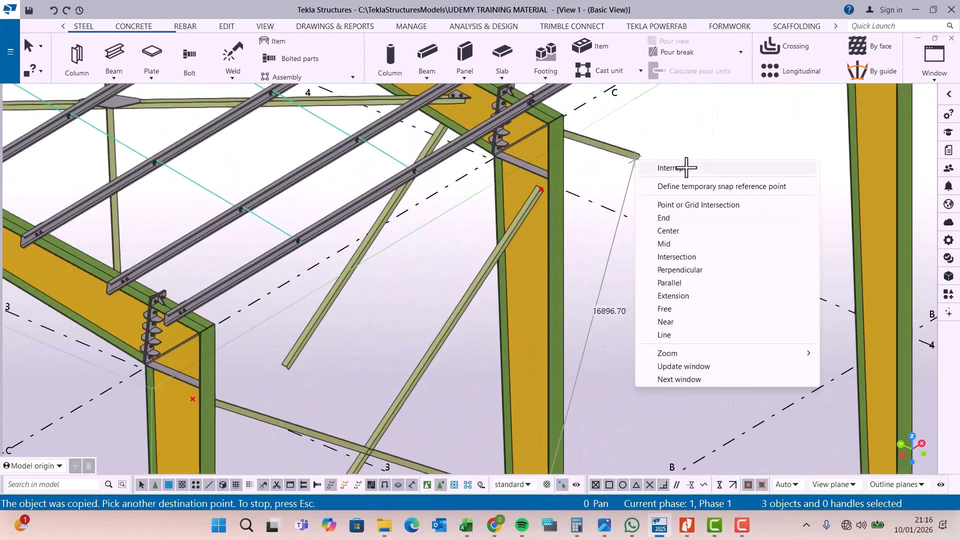
click(671, 166)
Step: Rotate the view around the bracing between grids 1 and 2 to examine the copied upper braces
click(272, 30)
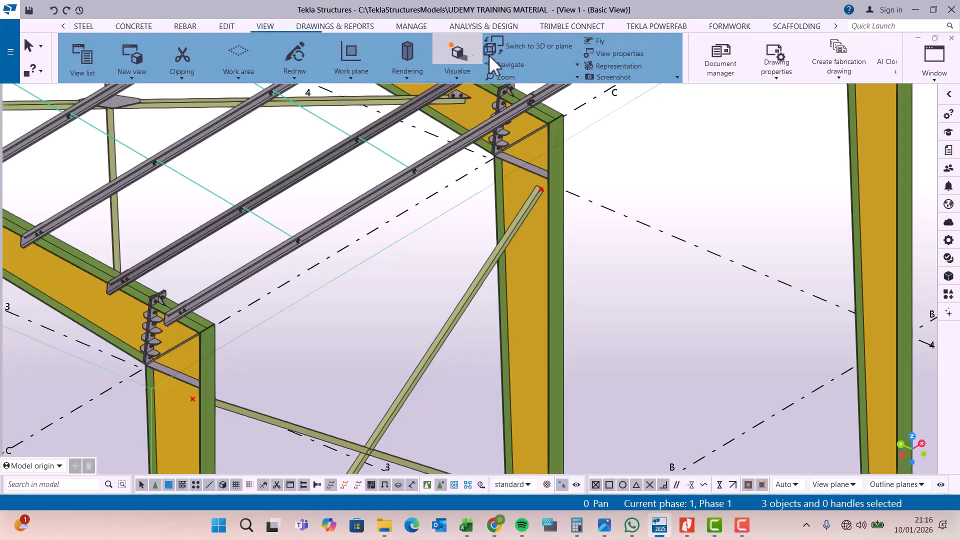
click(525, 65)
click(539, 93)
click(517, 235)
drag(517, 235, 583, 276)
right_click(595, 258)
click(608, 266)
click(598, 256)
scroll(592, 231, down, 5)
scroll(561, 320, up, 5)
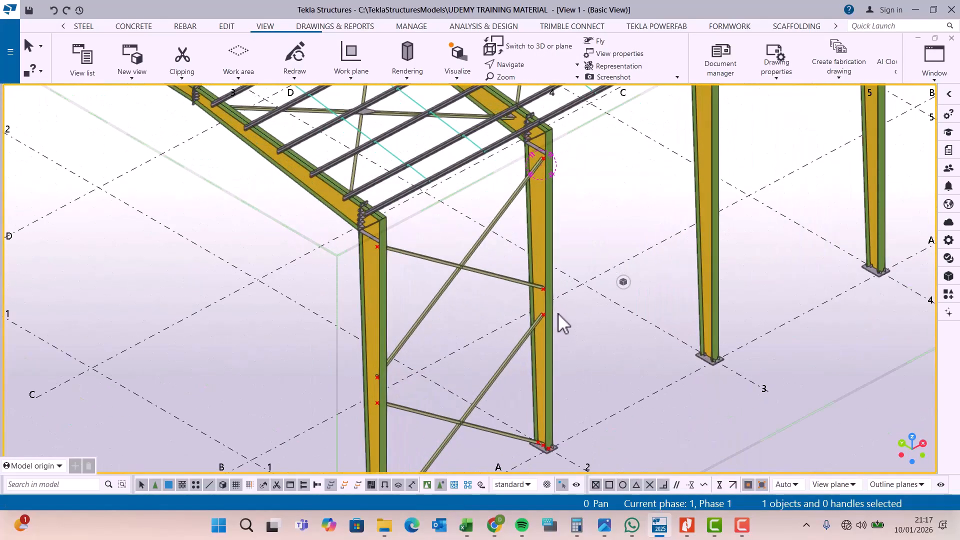
Step: At the lower crossing, split the brace rising toward the grid 2 column where it meets the other brace's upper edge
scroll(465, 435, up, 6)
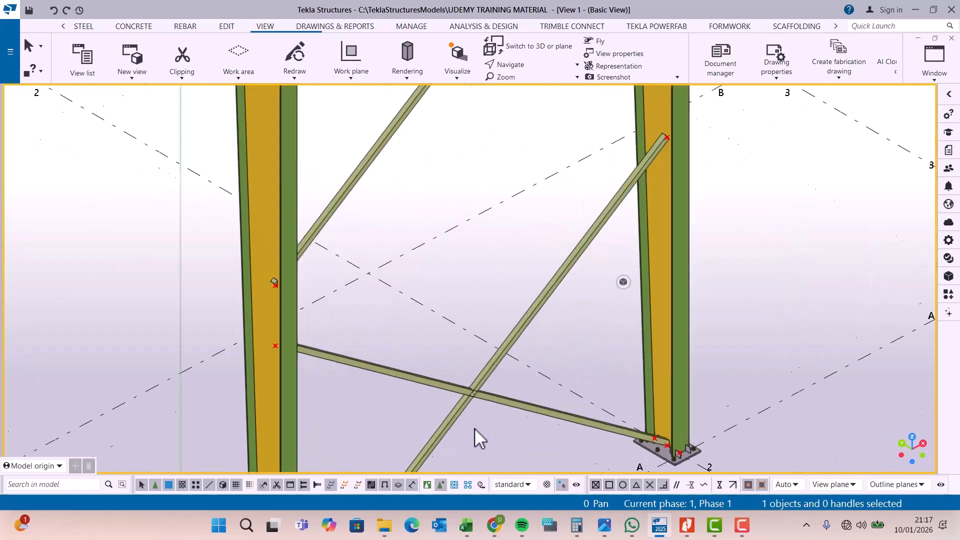
scroll(470, 398, up, 3)
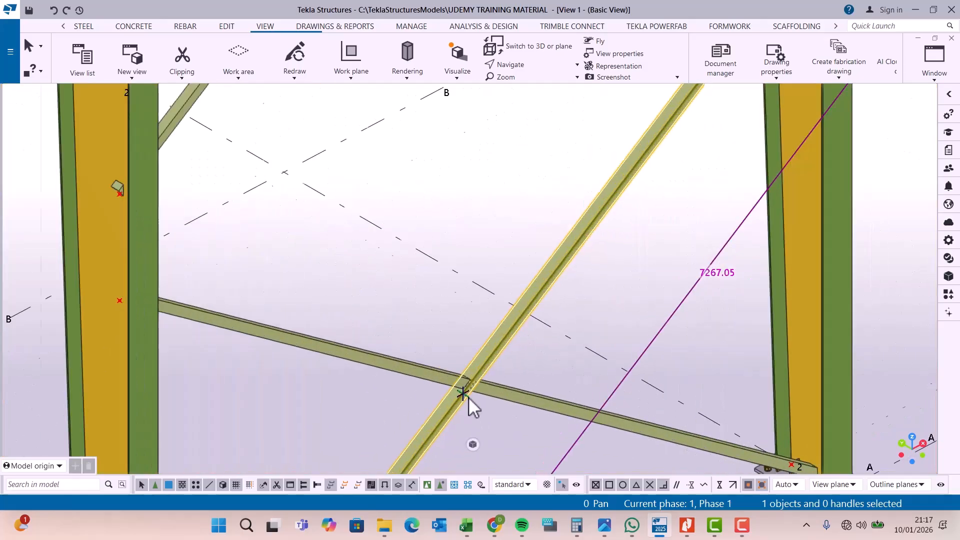
scroll(473, 391, up, 5)
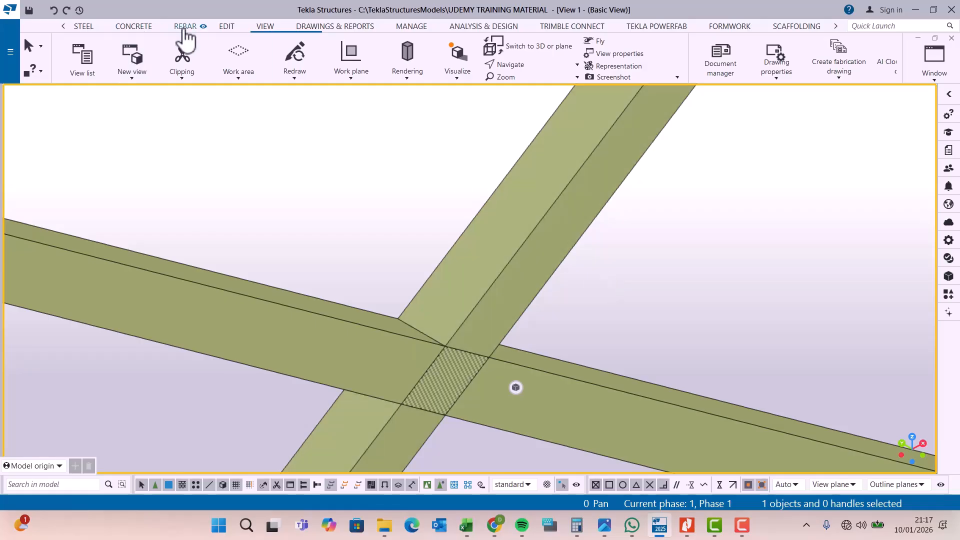
click(226, 28)
click(183, 67)
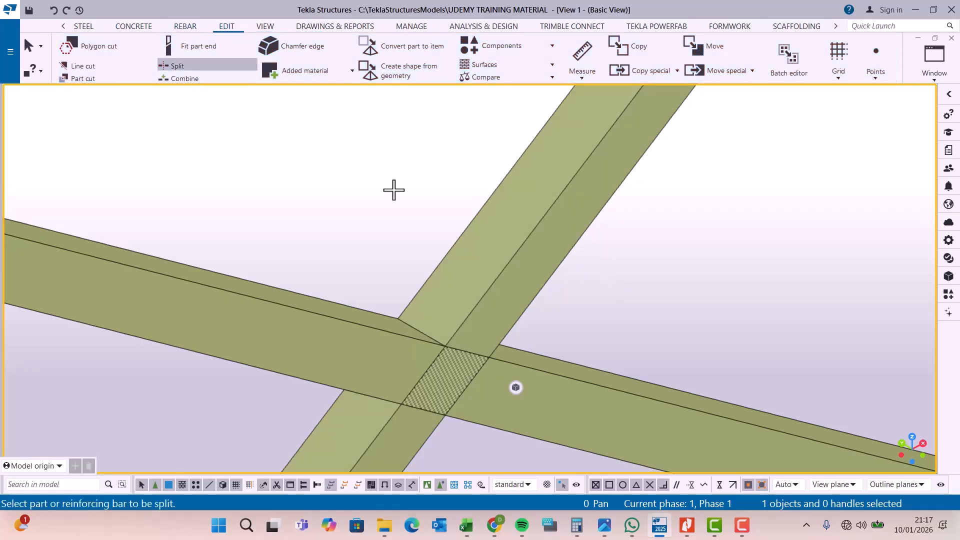
scroll(478, 270, up, 1)
click(593, 242)
scroll(521, 325, up, 4)
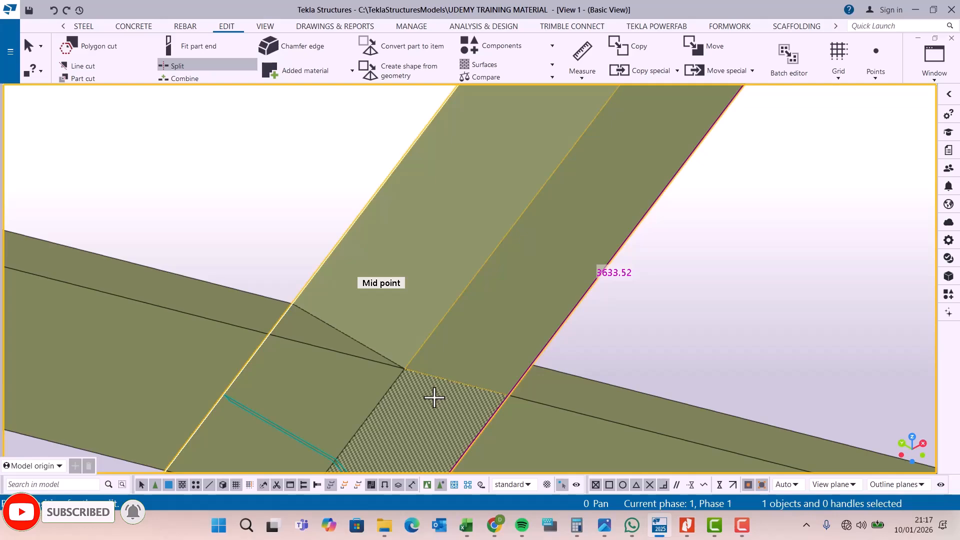
click(510, 396)
scroll(465, 253, down, 5)
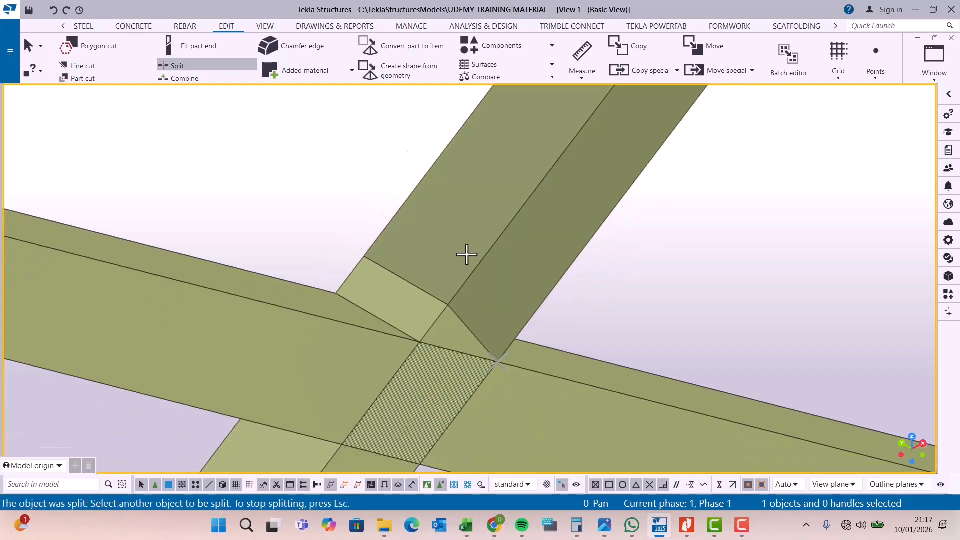
Step: Split the same brace at the other brace's lower edge and delete the short overlapping piece at the lower crossing
scroll(395, 350, up, 5)
click(404, 406)
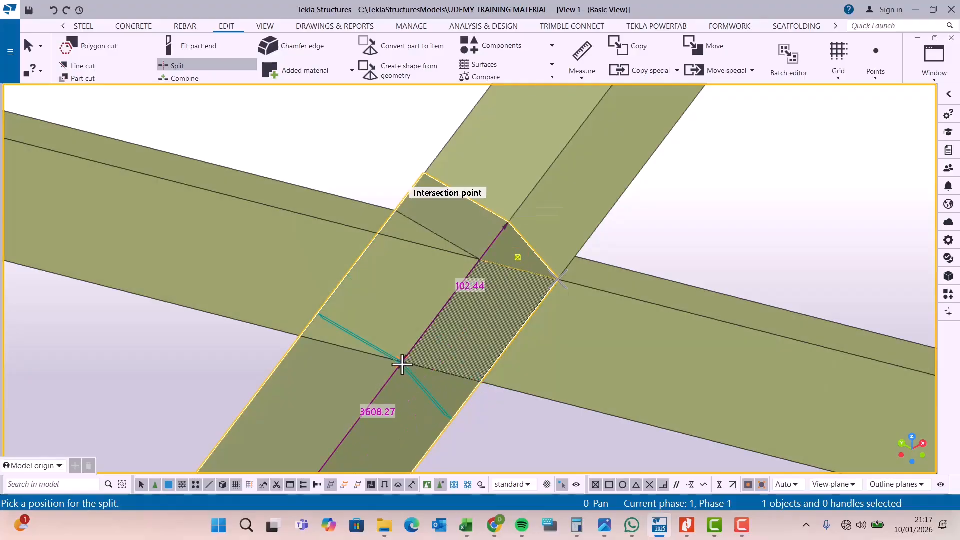
click(402, 364)
right_click(722, 212)
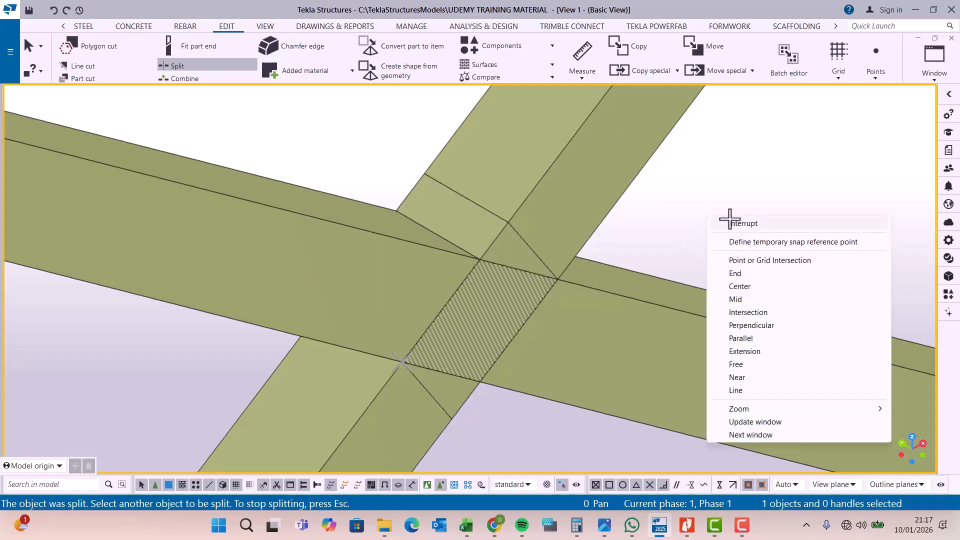
click(736, 220)
key(Delete)
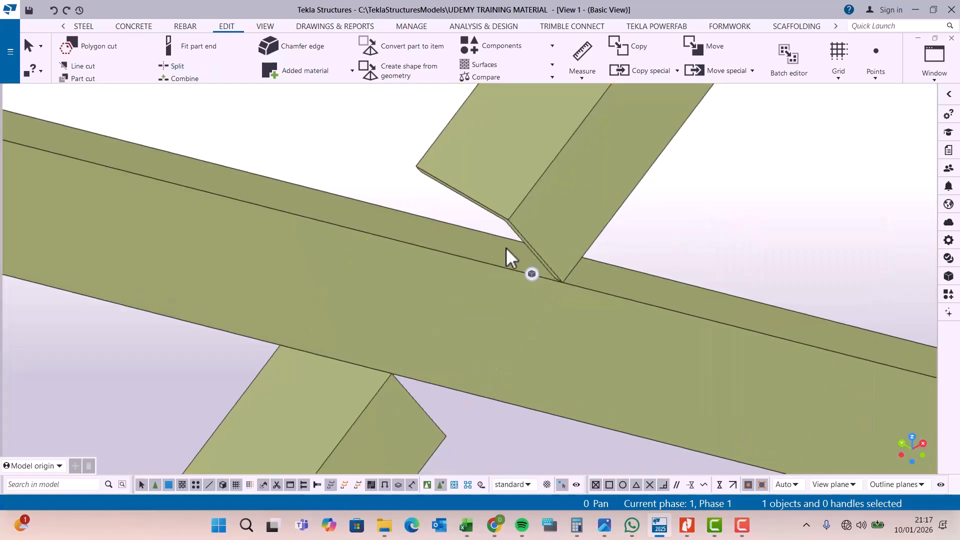
scroll(520, 289, up, 4)
scroll(544, 331, down, 2)
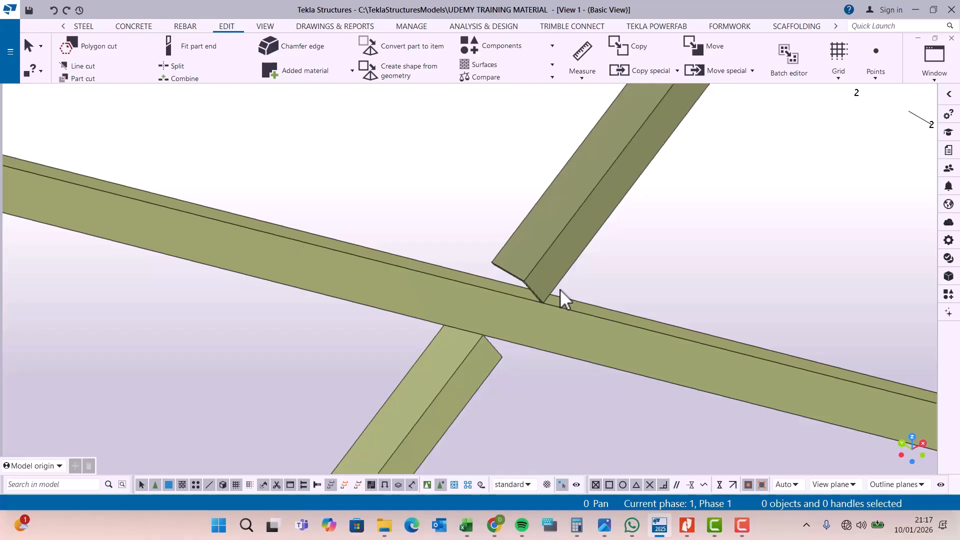
Step: At the upper crossing, split the brace rising toward the grid 2 column where it meets the other brace's upper edge
scroll(560, 295, down, 2)
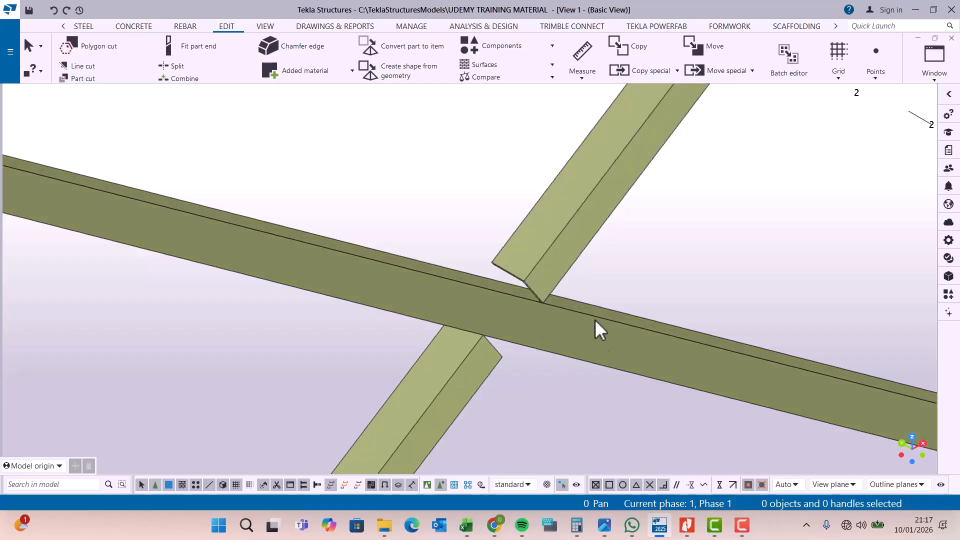
scroll(584, 425, down, 5)
scroll(553, 422, down, 4)
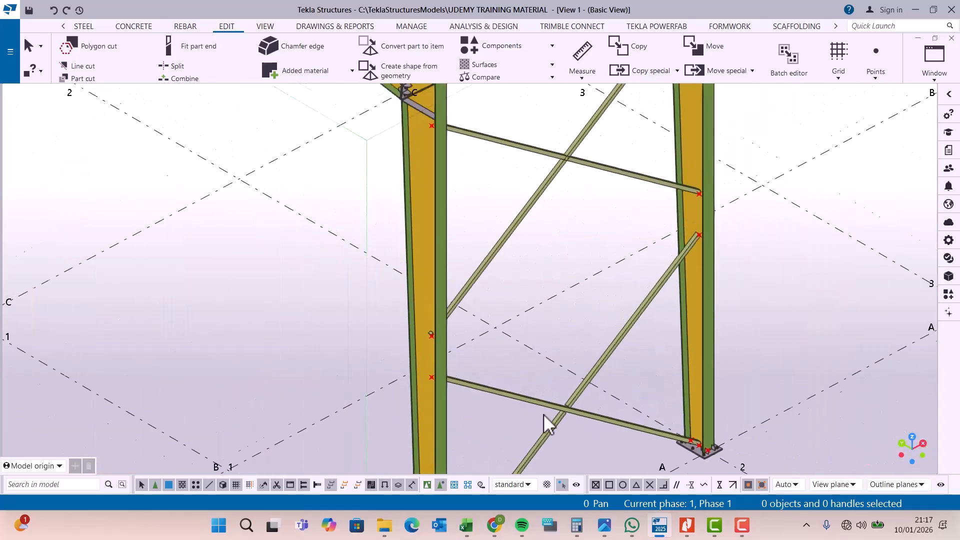
scroll(571, 247, up, 5)
scroll(570, 248, up, 4)
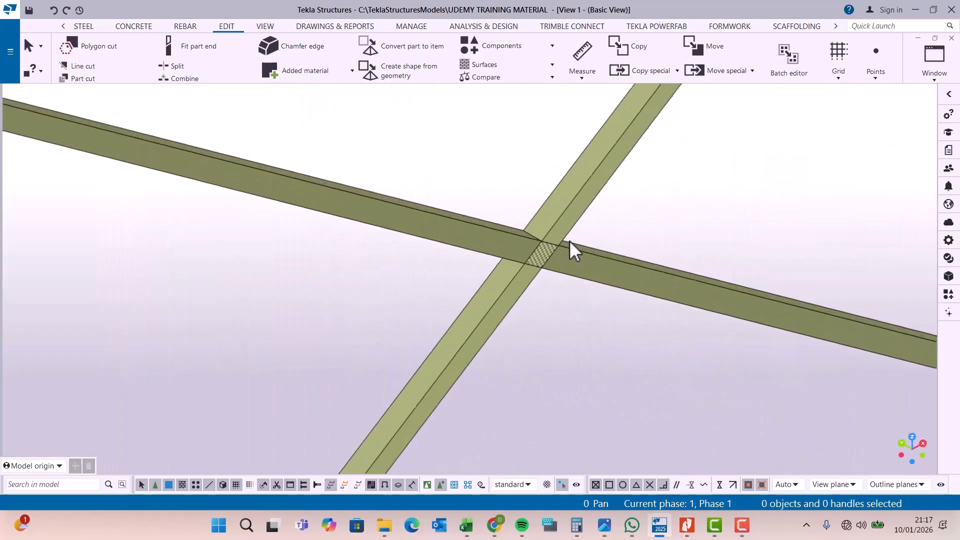
click(184, 70)
scroll(562, 212, up, 3)
click(566, 208)
scroll(567, 273, up, 3)
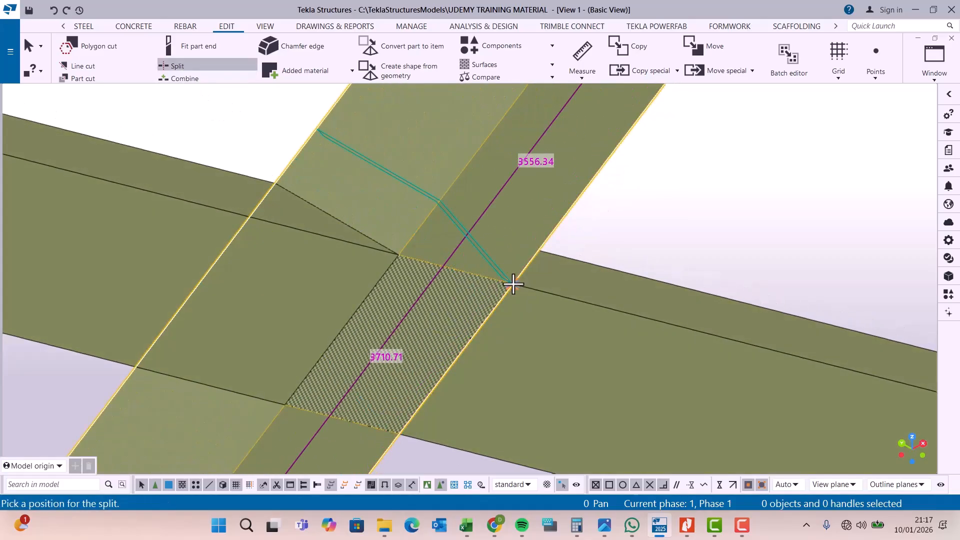
click(513, 283)
scroll(533, 198, down, 3)
Step: Split that upper brace at the other brace's lower edge and delete the short overlapping piece at the upper crossing
click(425, 337)
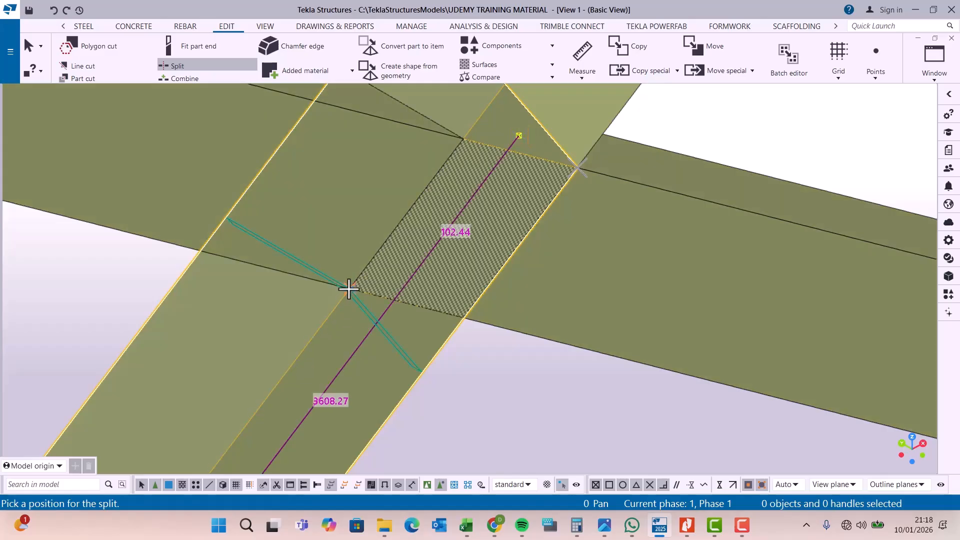
click(349, 289)
right_click(403, 314)
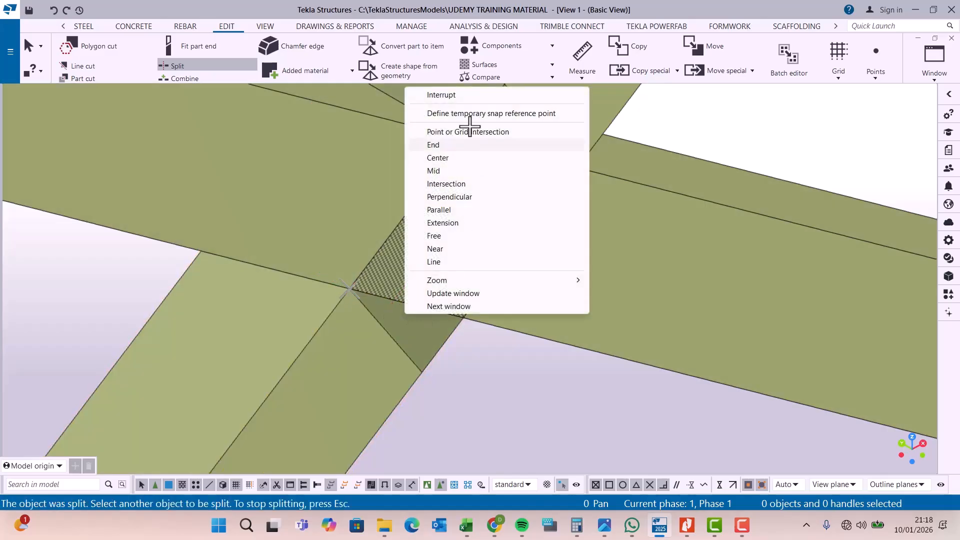
click(444, 95)
click(437, 332)
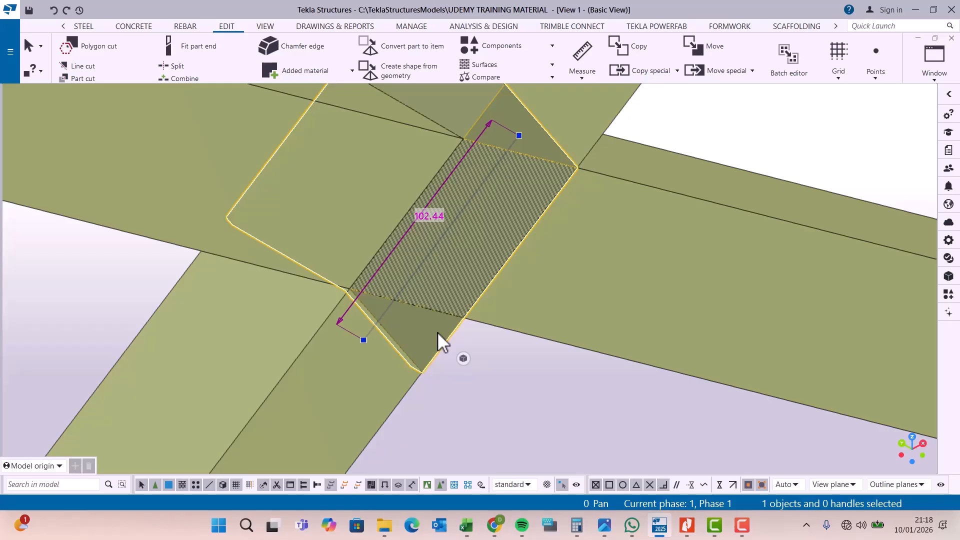
key(Delete)
scroll(437, 332, down, 2)
scroll(422, 338, down, 2)
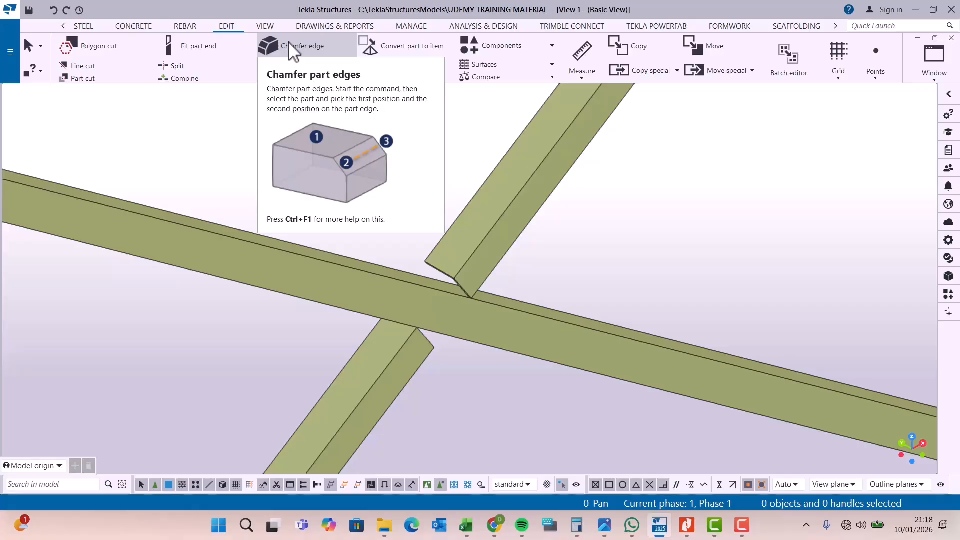
Step: Rotate the view around the brace crossing and examine the gaps between the split brace ends and the continuous brace
click(267, 27)
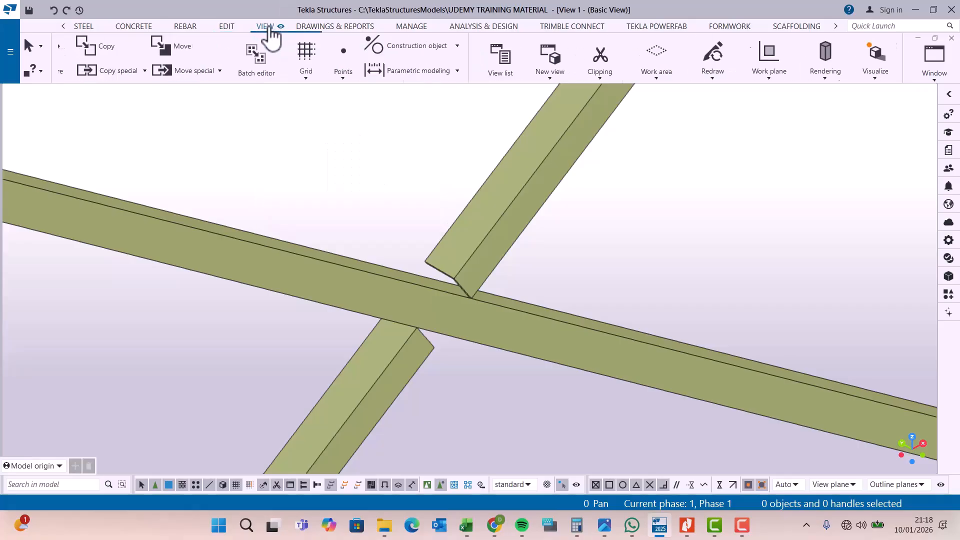
click(530, 65)
click(535, 90)
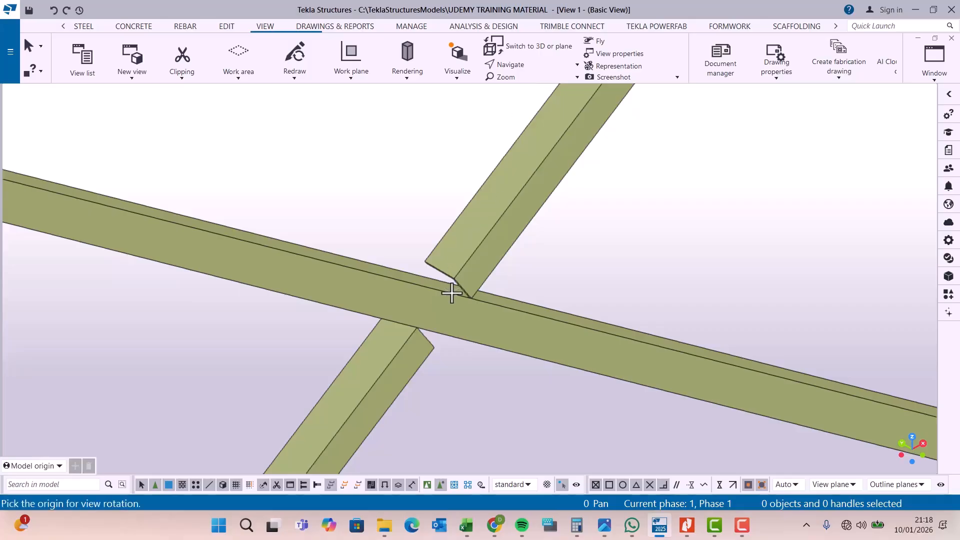
click(452, 293)
mouse_move(472, 289)
mouse_down()
mouse_move(433, 210)
mouse_move(370, 204)
mouse_move(380, 224)
mouse_move(461, 262)
mouse_move(487, 307)
mouse_move(413, 289)
mouse_move(408, 298)
mouse_move(427, 300)
mouse_up()
scroll(425, 295, down, 5)
scroll(437, 294, down, 5)
scroll(434, 290, down, 4)
scroll(438, 286, up, 5)
scroll(423, 420, up, 6)
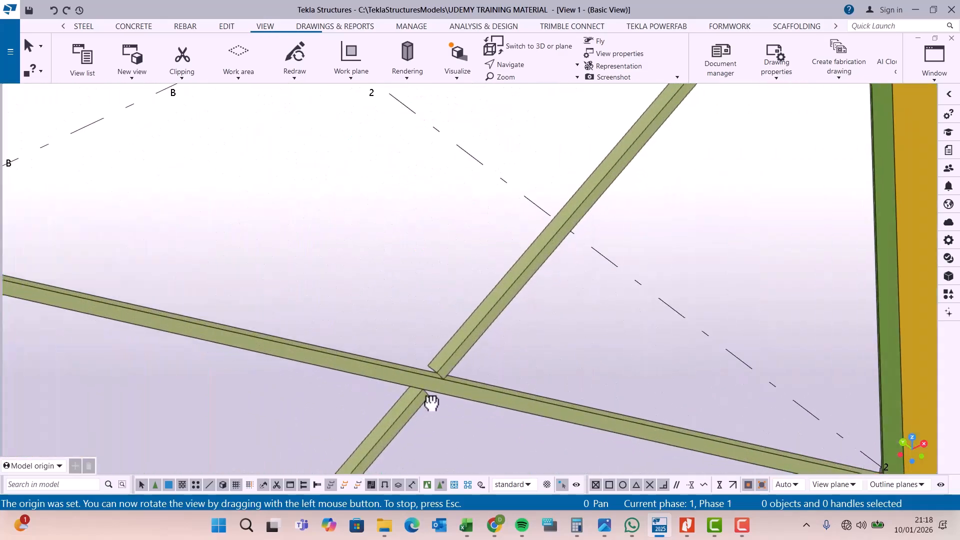
right_click(531, 329)
click(563, 111)
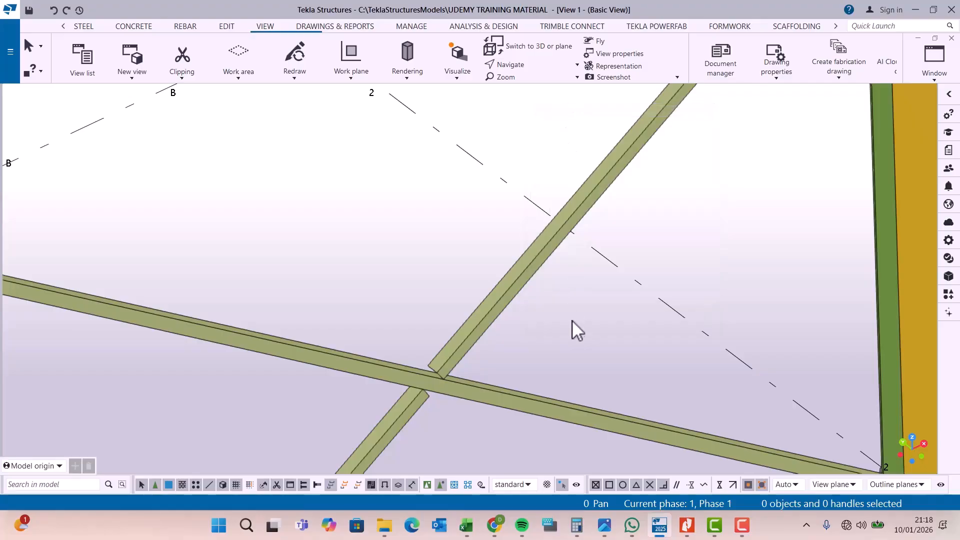